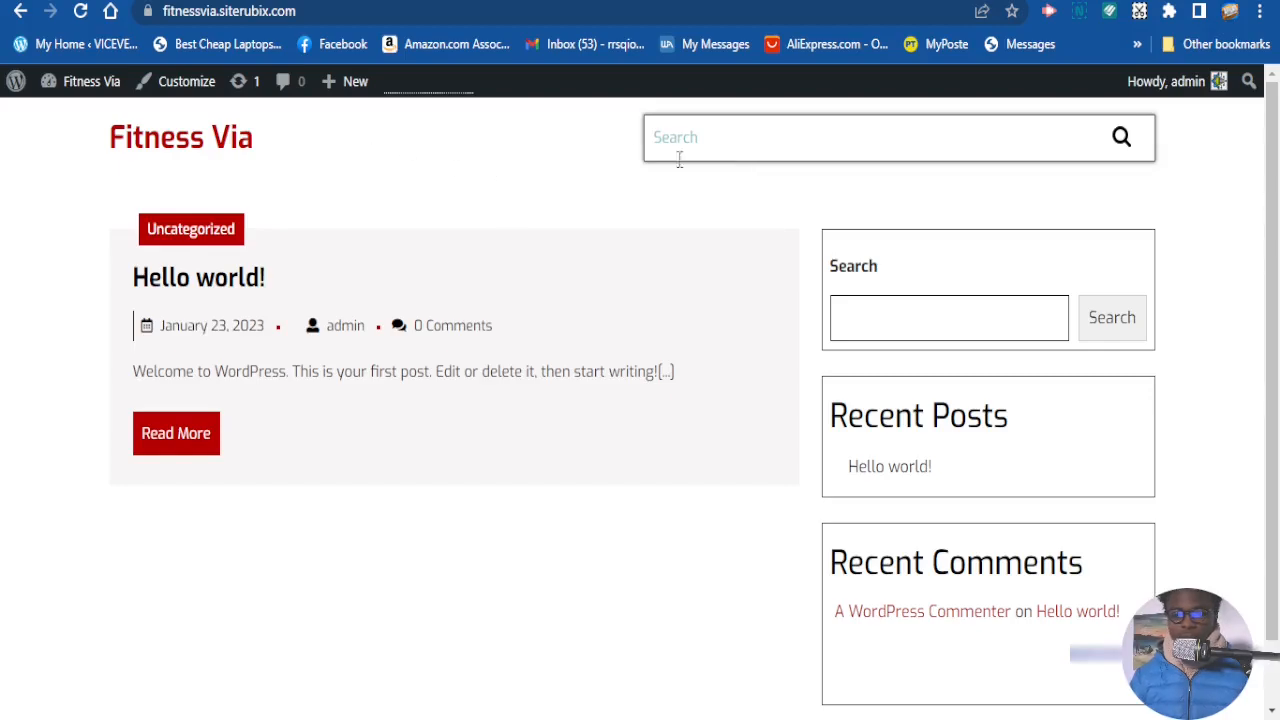
Step: Open the Fitness Via site's WordPress admin dashboard
{"action": "scroll", "coordinate": [966, 217], "scroll_direction": "down", "scroll_amount": 2}
{"action": "scroll", "coordinate": [749, 206], "scroll_direction": "up", "scroll_amount": 2}
{"action": "mouse_move", "coordinate": [50, 90]}
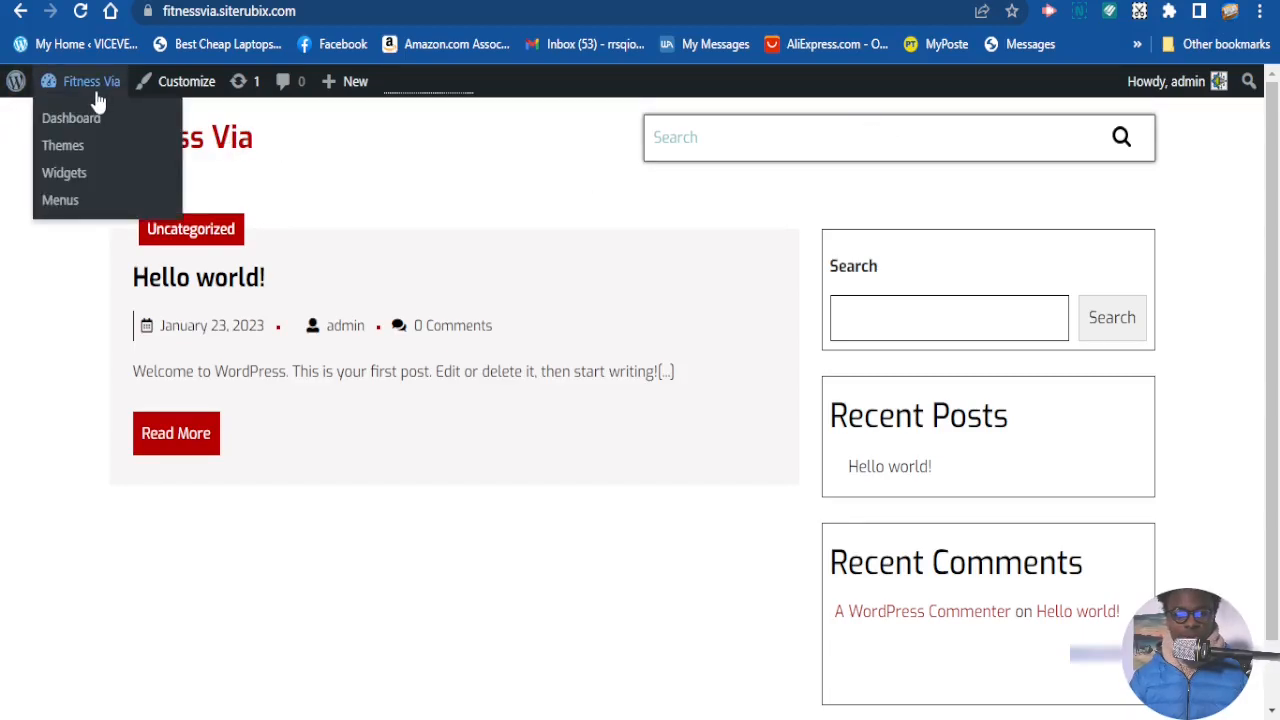
{"action": "left_click", "coordinate": [84, 122]}
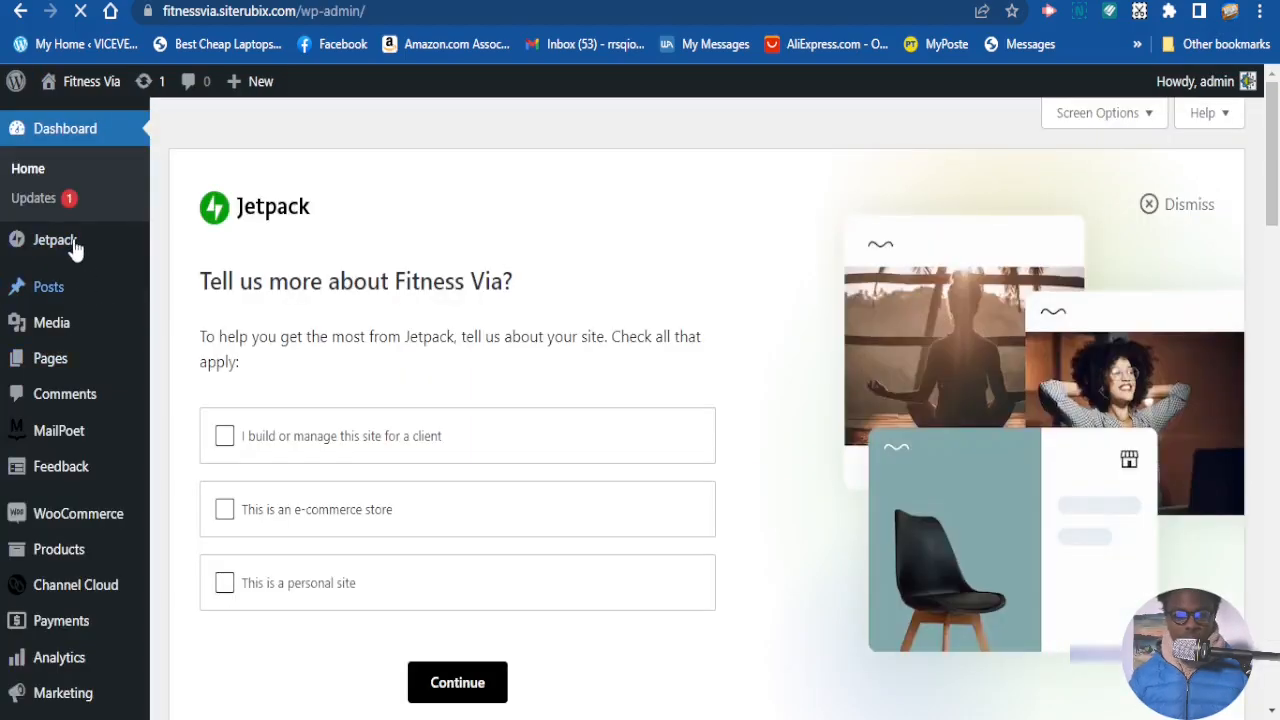
Step: Open the menu editor in the site's appearance settings
{"action": "scroll", "coordinate": [76, 290], "scroll_direction": "down", "scroll_amount": 2}
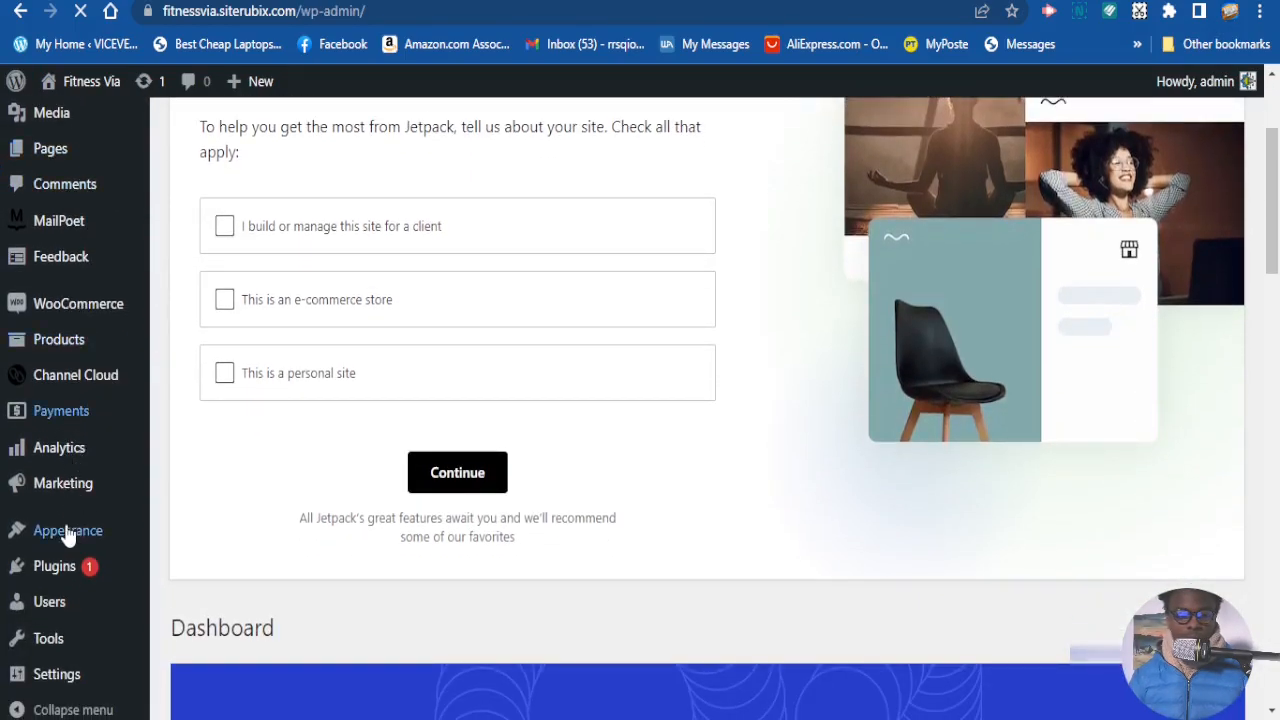
{"action": "scroll", "coordinate": [67, 537], "scroll_direction": "down", "scroll_amount": 1}
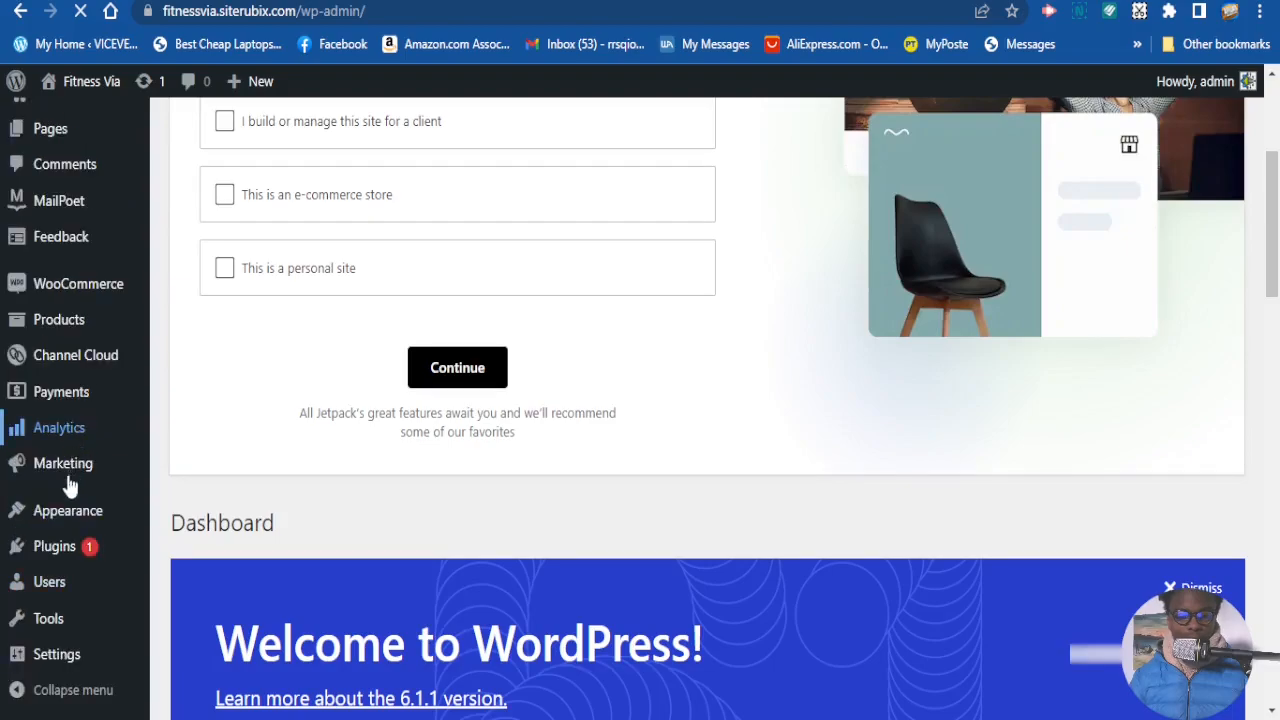
{"action": "mouse_move", "coordinate": [63, 516]}
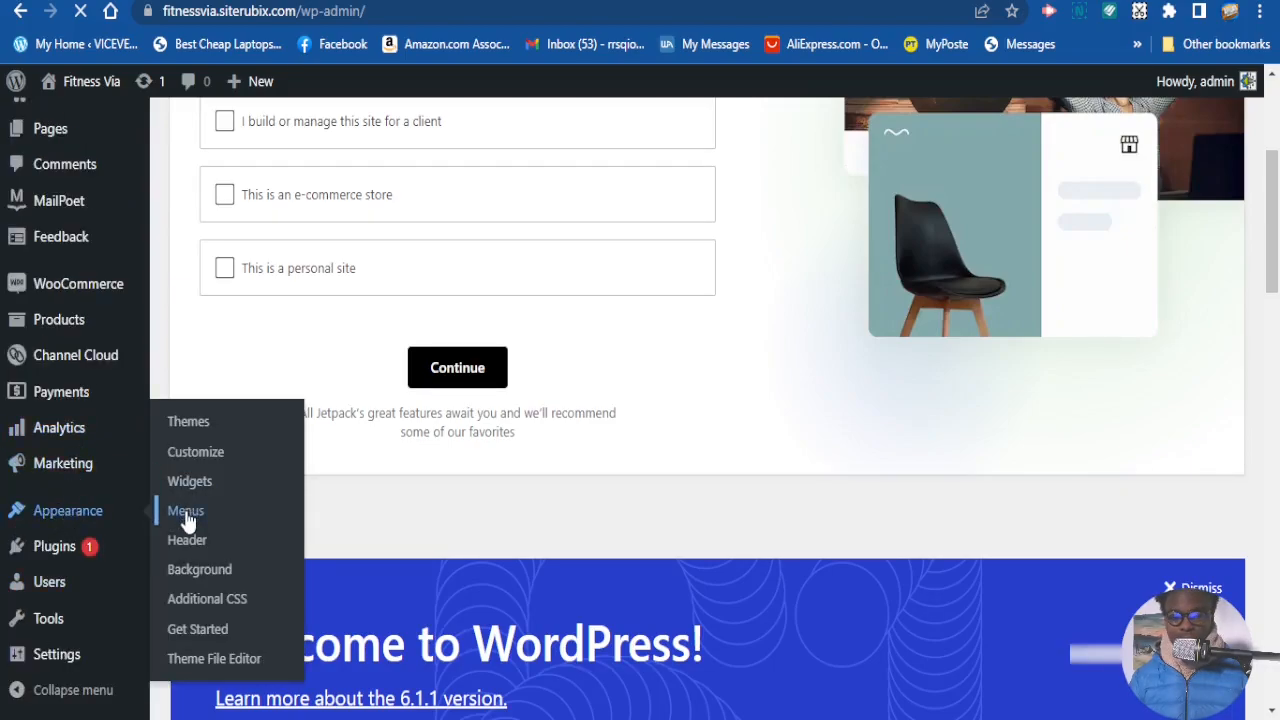
{"action": "scroll", "coordinate": [187, 521], "scroll_direction": "down", "scroll_amount": 1}
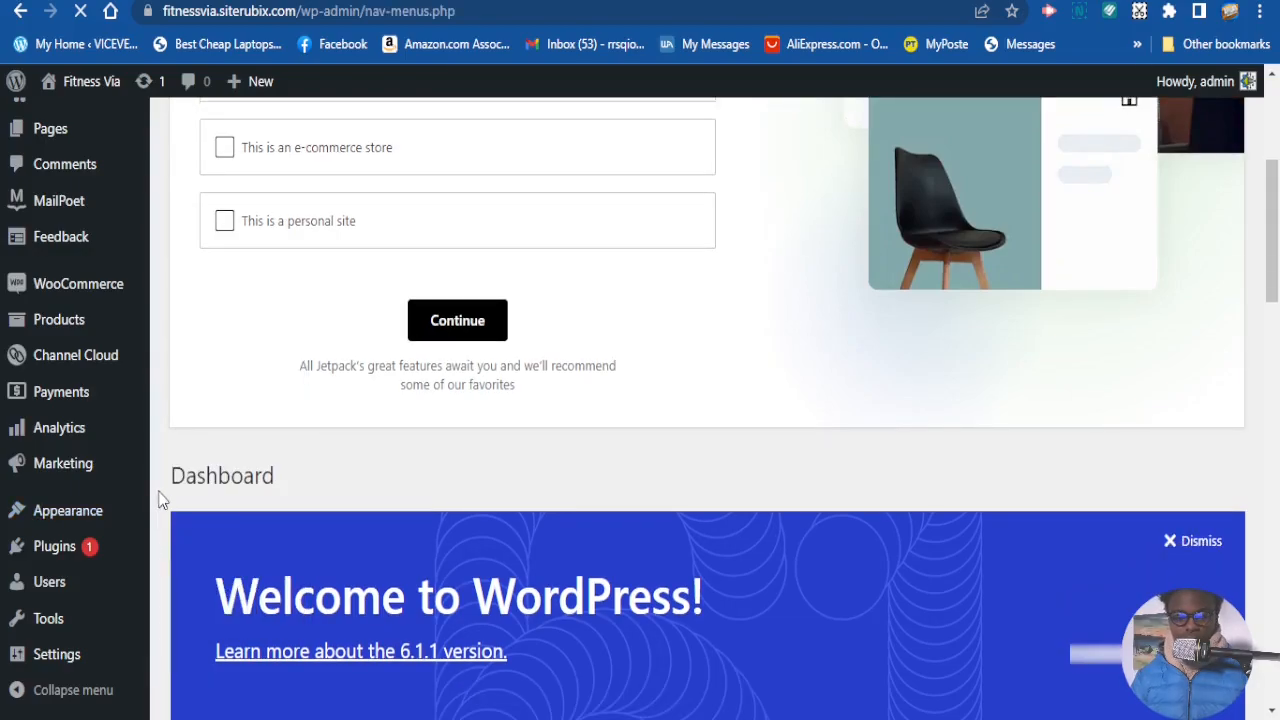
{"action": "scroll", "coordinate": [157, 500], "scroll_direction": "down", "scroll_amount": 4}
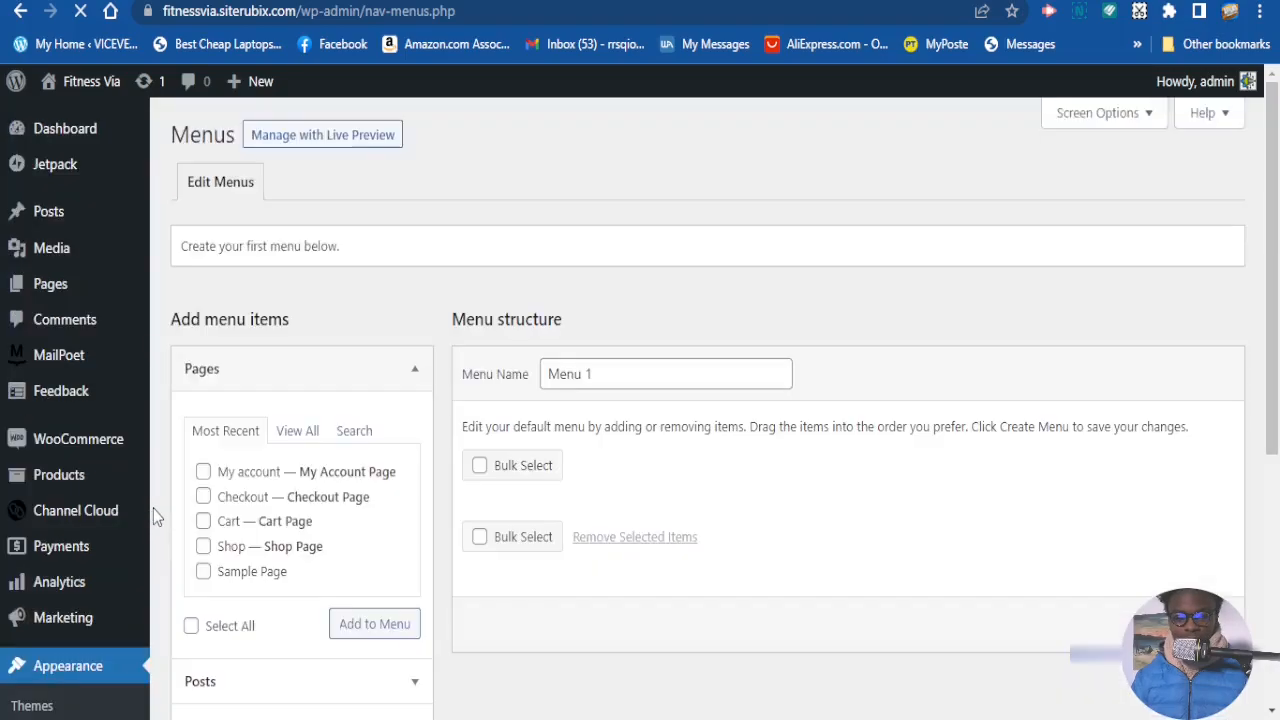
{"action": "scroll", "coordinate": [436, 490], "scroll_direction": "down", "scroll_amount": 1}
{"action": "scroll", "coordinate": [400, 420], "scroll_direction": "up", "scroll_amount": 1}
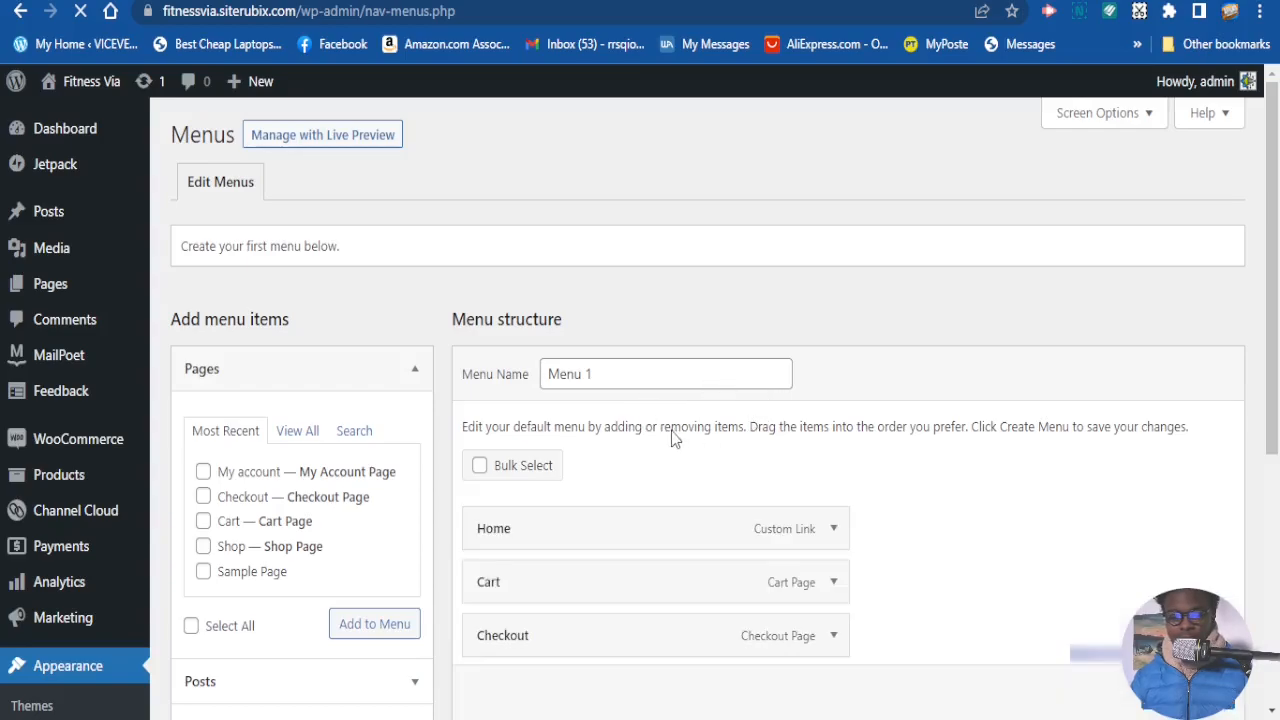
Step: Change the name of the new menu to Main Menu
{"action": "scroll", "coordinate": [647, 427], "scroll_direction": "down", "scroll_amount": 1}
{"action": "scroll", "coordinate": [734, 420], "scroll_direction": "down", "scroll_amount": 2}
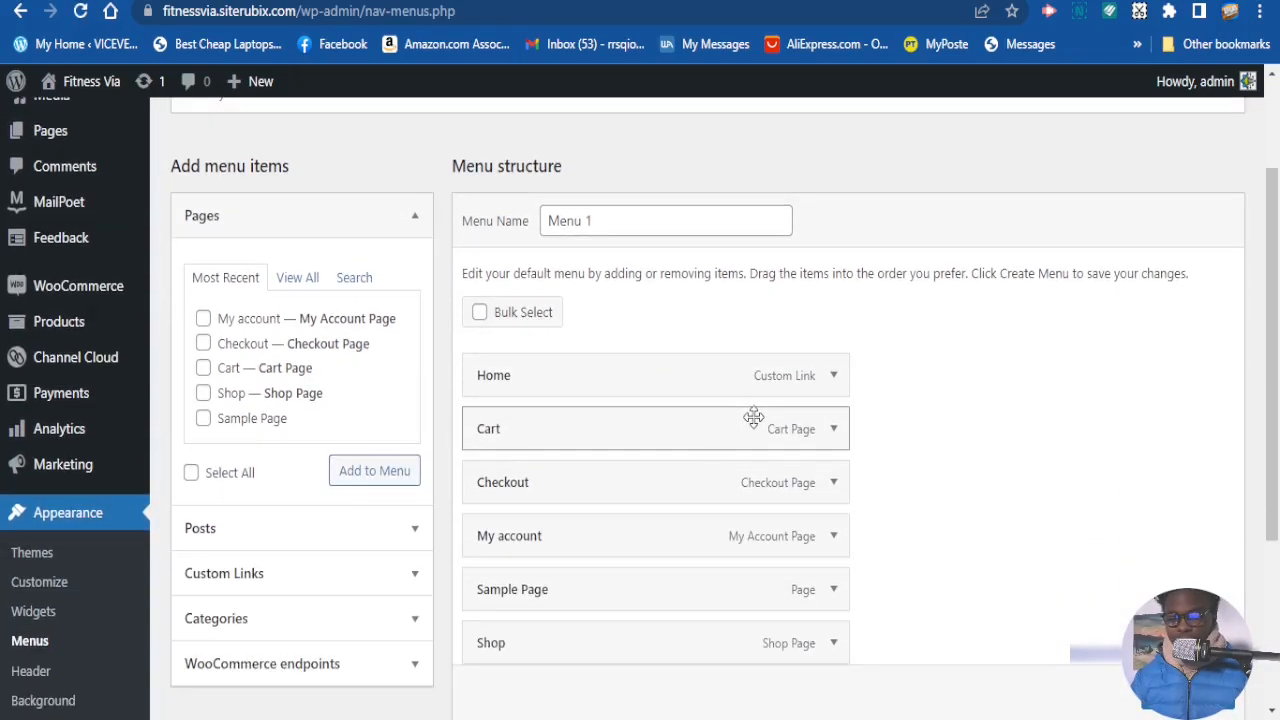
{"action": "scroll", "coordinate": [681, 424], "scroll_direction": "up", "scroll_amount": 2}
{"action": "scroll", "coordinate": [681, 424], "scroll_direction": "up", "scroll_amount": 1}
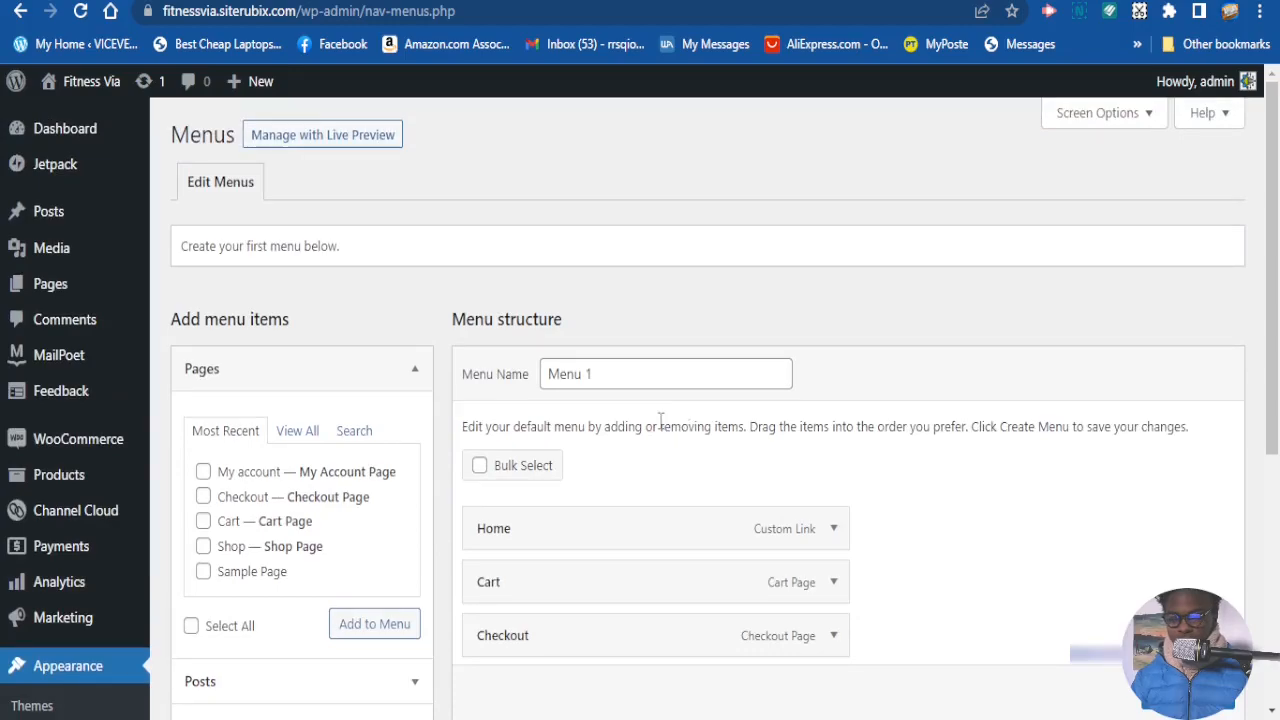
{"action": "left_click", "coordinate": [546, 374]}
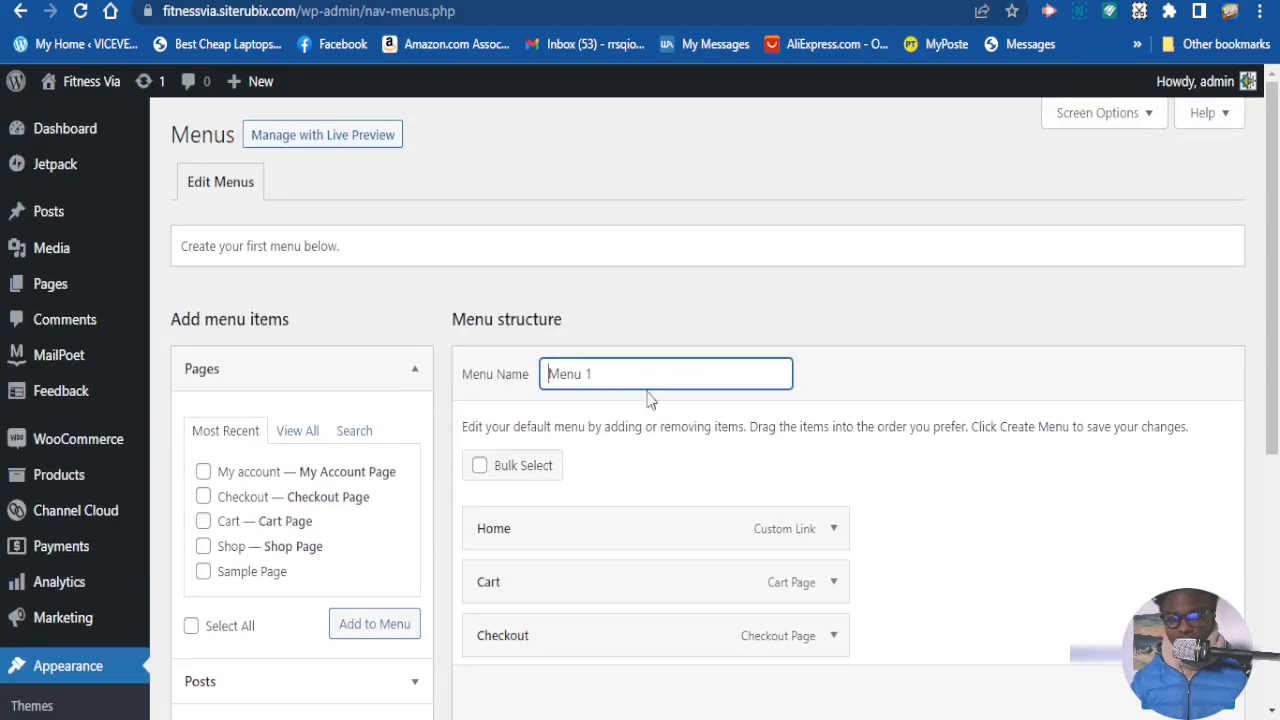
{"action": "type", "text": "M"}
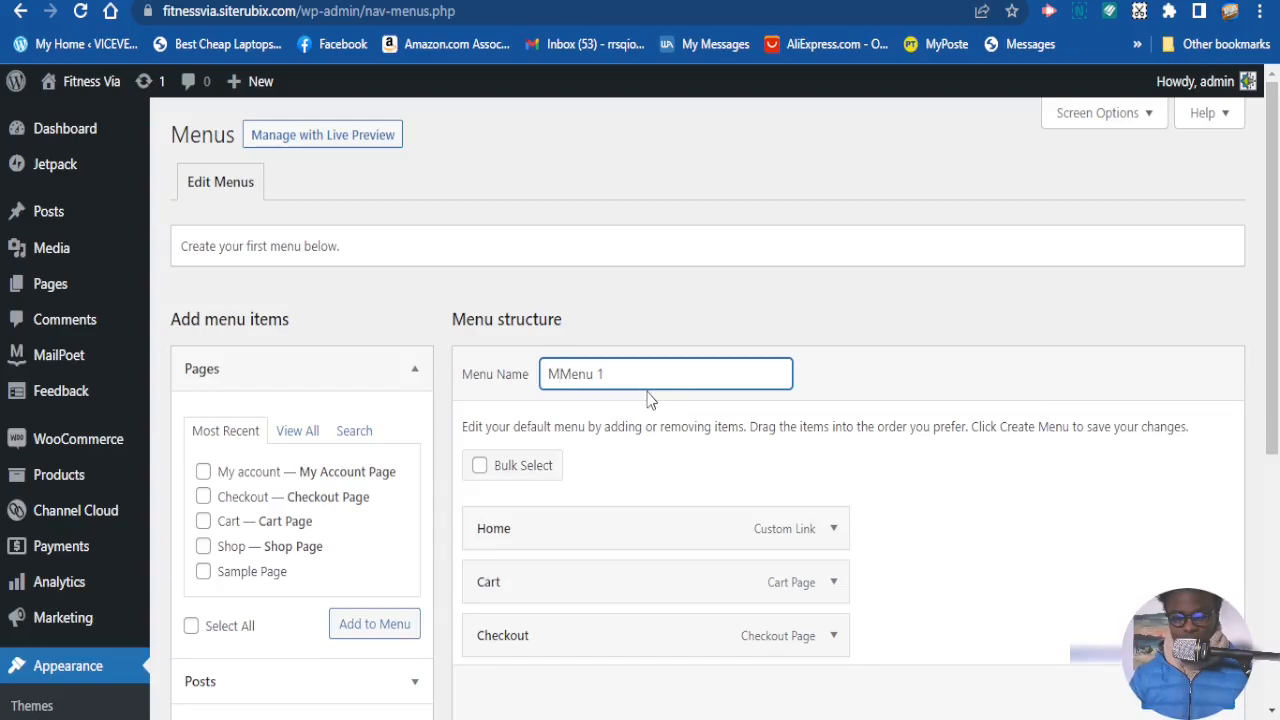
{"action": "type", "text": "AIN"}
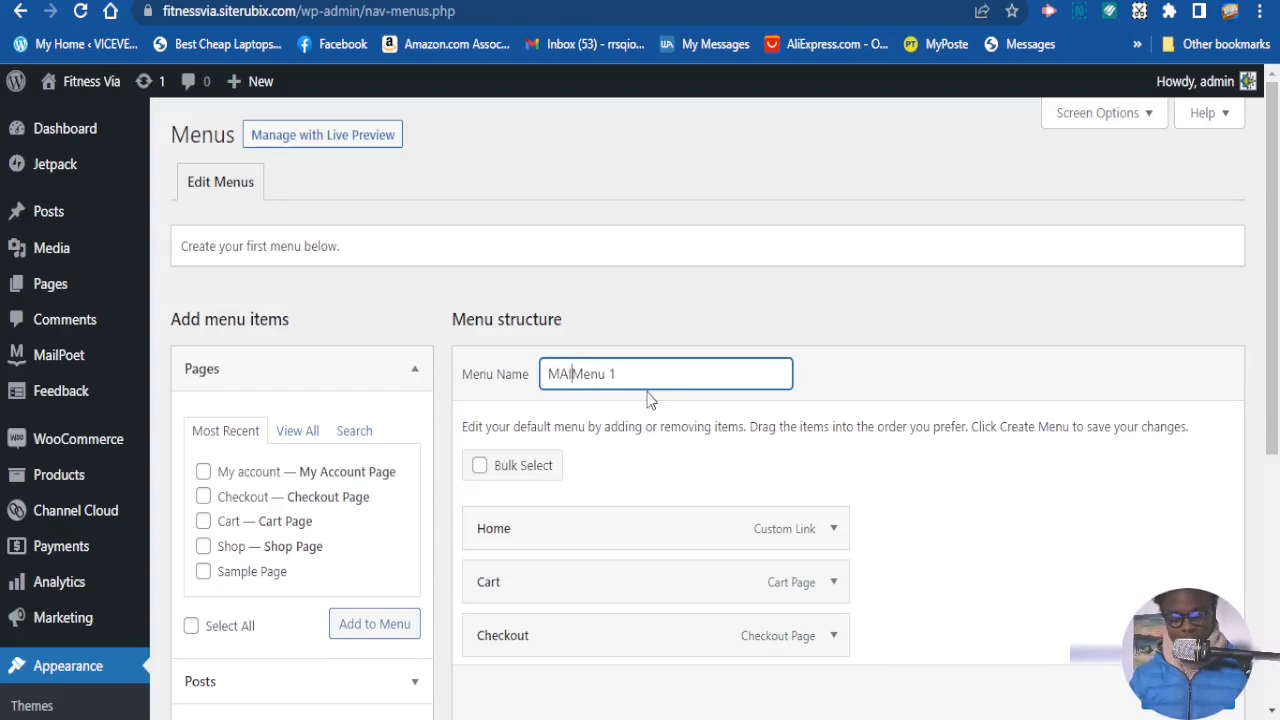
{"action": "key", "text": "BackSpace"}
{"action": "key", "text": "BackSpace"}
{"action": "key", "text": "BackSpace"}
{"action": "key", "text": "BackSpace"}
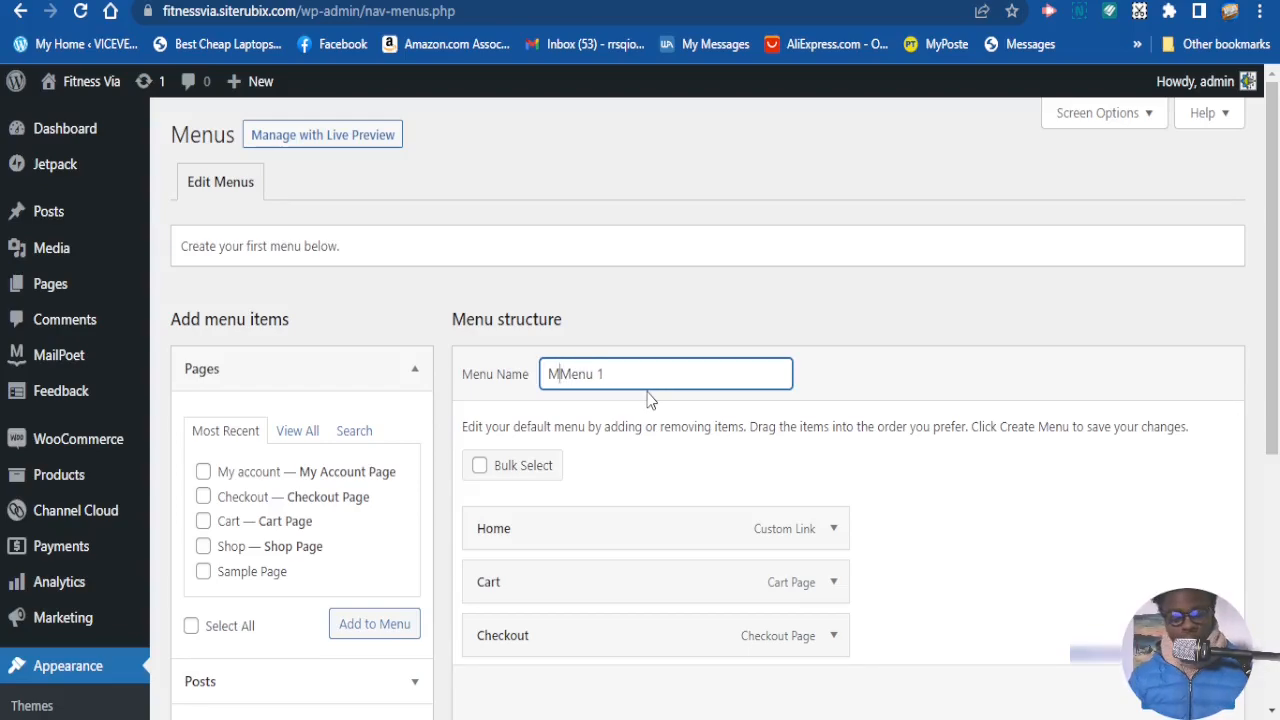
{"action": "type", "text": "ai"}
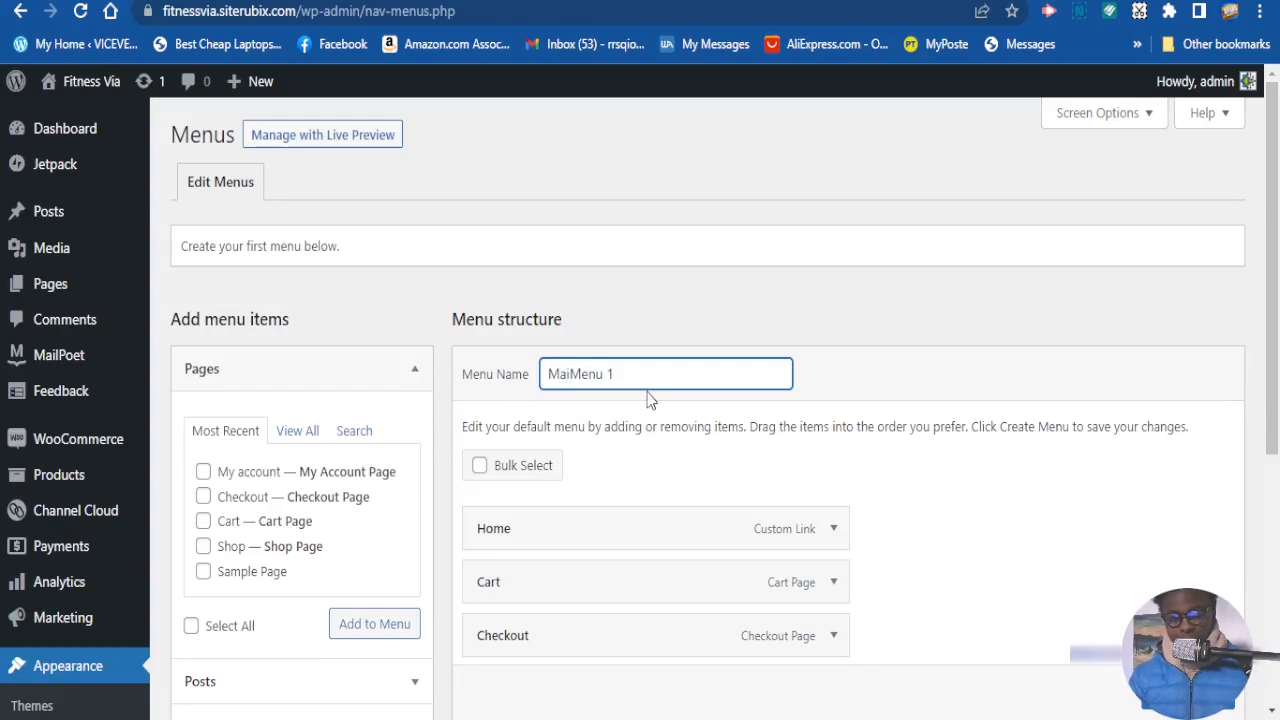
{"action": "type", "text": "n"}
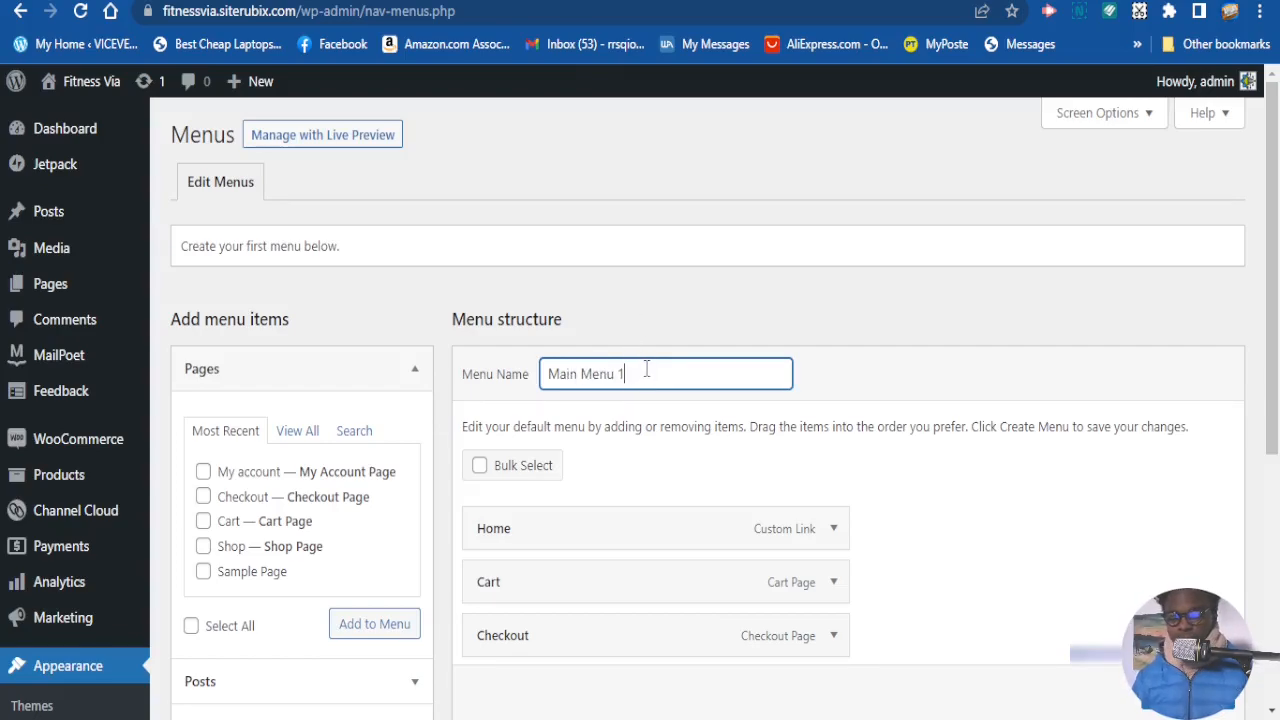
{"action": "scroll", "coordinate": [668, 390], "scroll_direction": "down", "scroll_amount": 3}
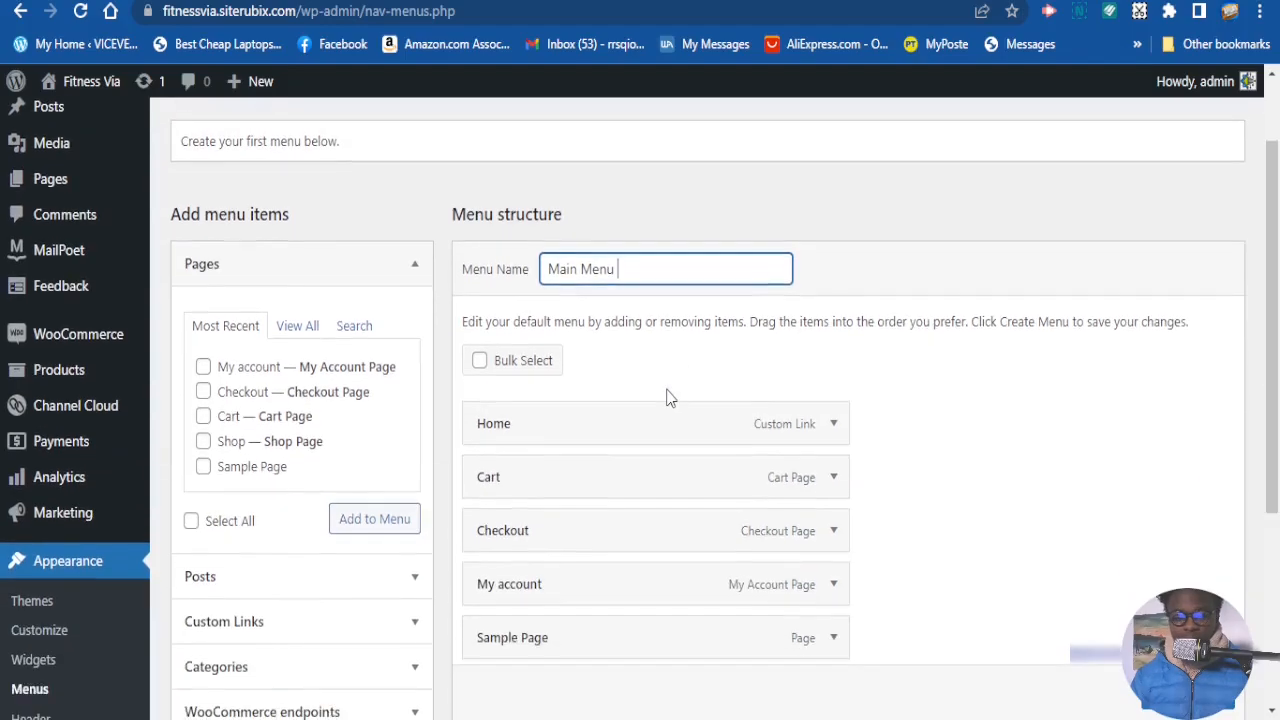
{"action": "scroll", "coordinate": [691, 406], "scroll_direction": "up", "scroll_amount": 2}
{"action": "scroll", "coordinate": [691, 406], "scroll_direction": "up", "scroll_amount": 1}
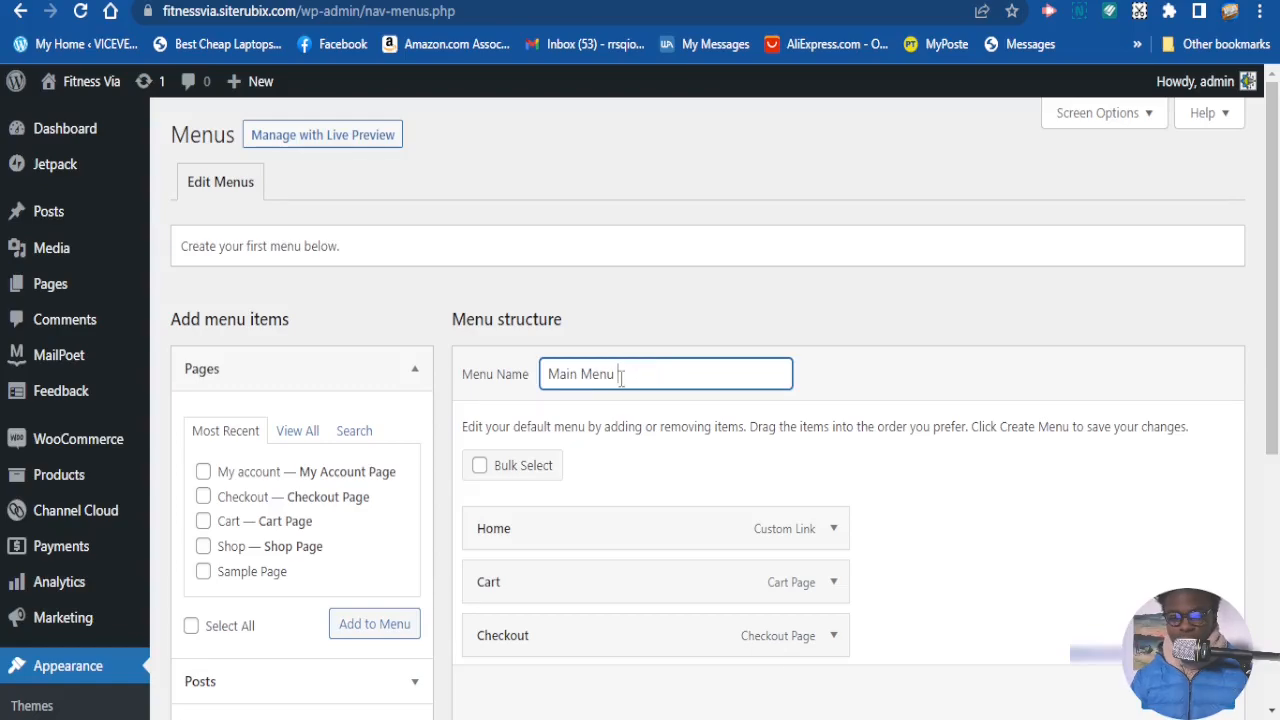
Step: Create the Main Menu with its default items
{"action": "left_click_drag", "start_coordinate": [619, 374], "coordinate": [543, 372]}
{"action": "scroll", "coordinate": [1076, 494], "scroll_direction": "down", "scroll_amount": 2}
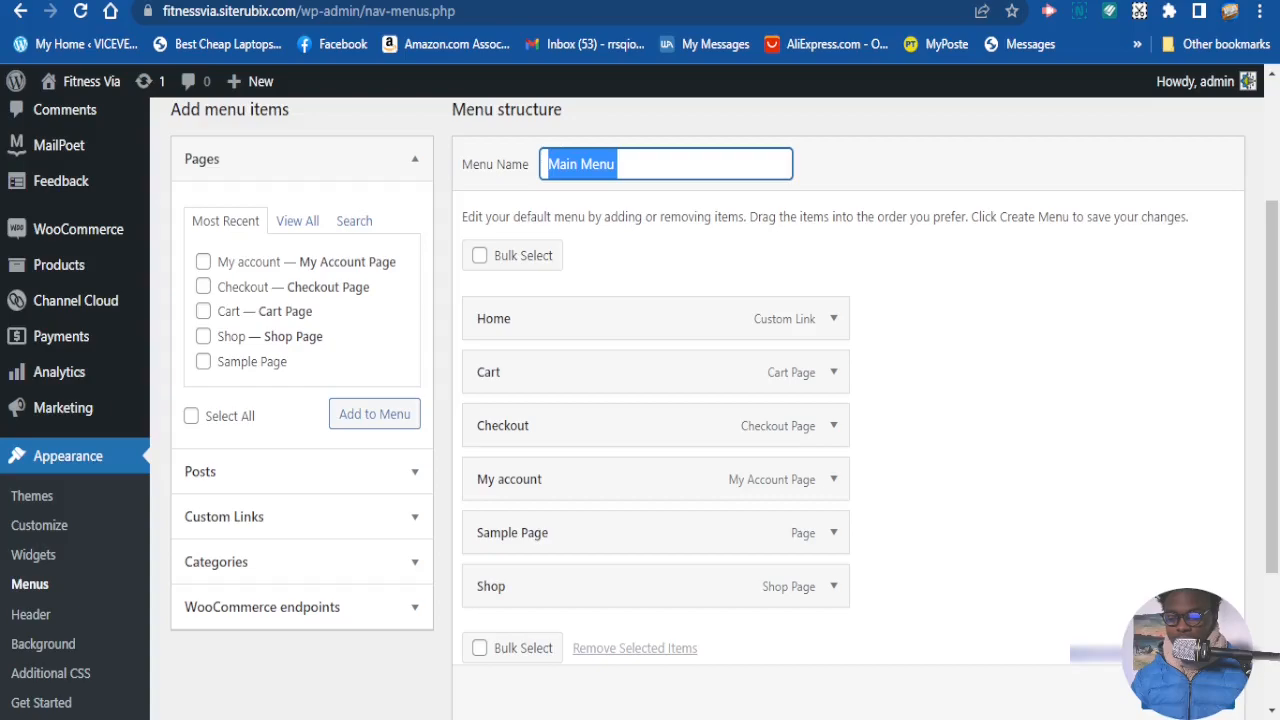
{"action": "scroll", "coordinate": [700, 400], "scroll_direction": "down", "scroll_amount": 1}
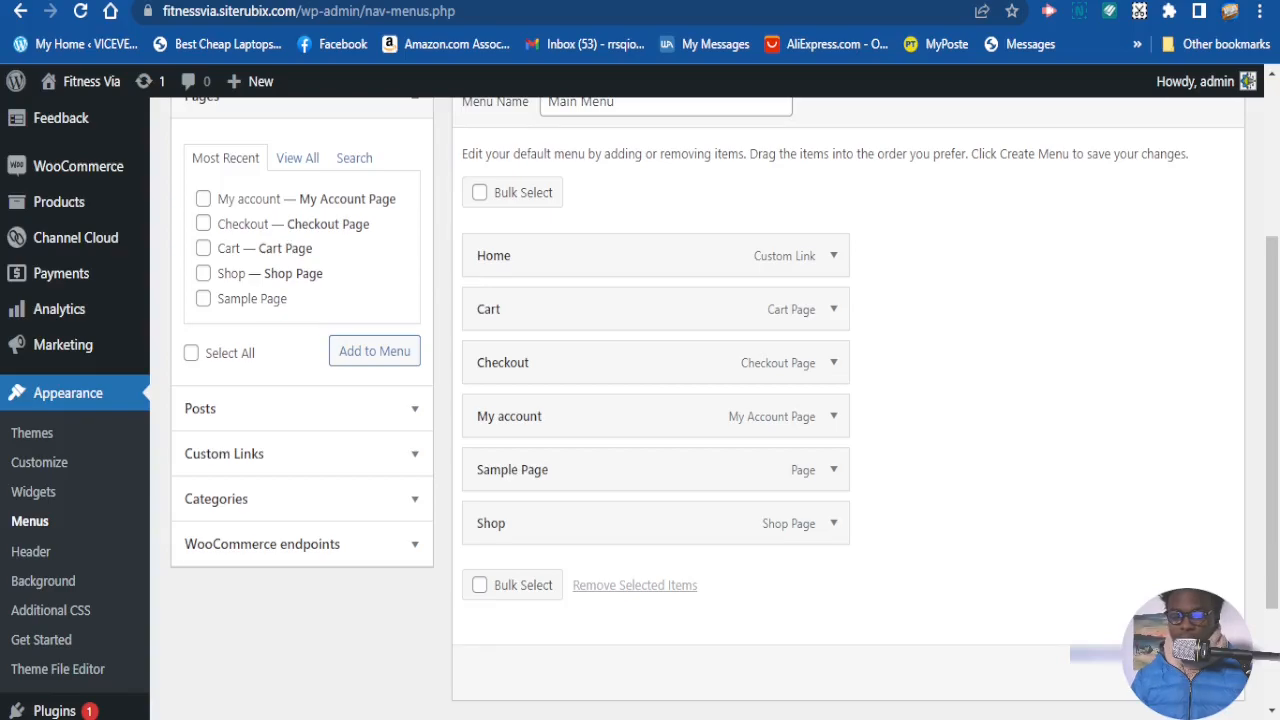
{"action": "scroll", "coordinate": [1200, 585], "scroll_direction": "down", "scroll_amount": 2}
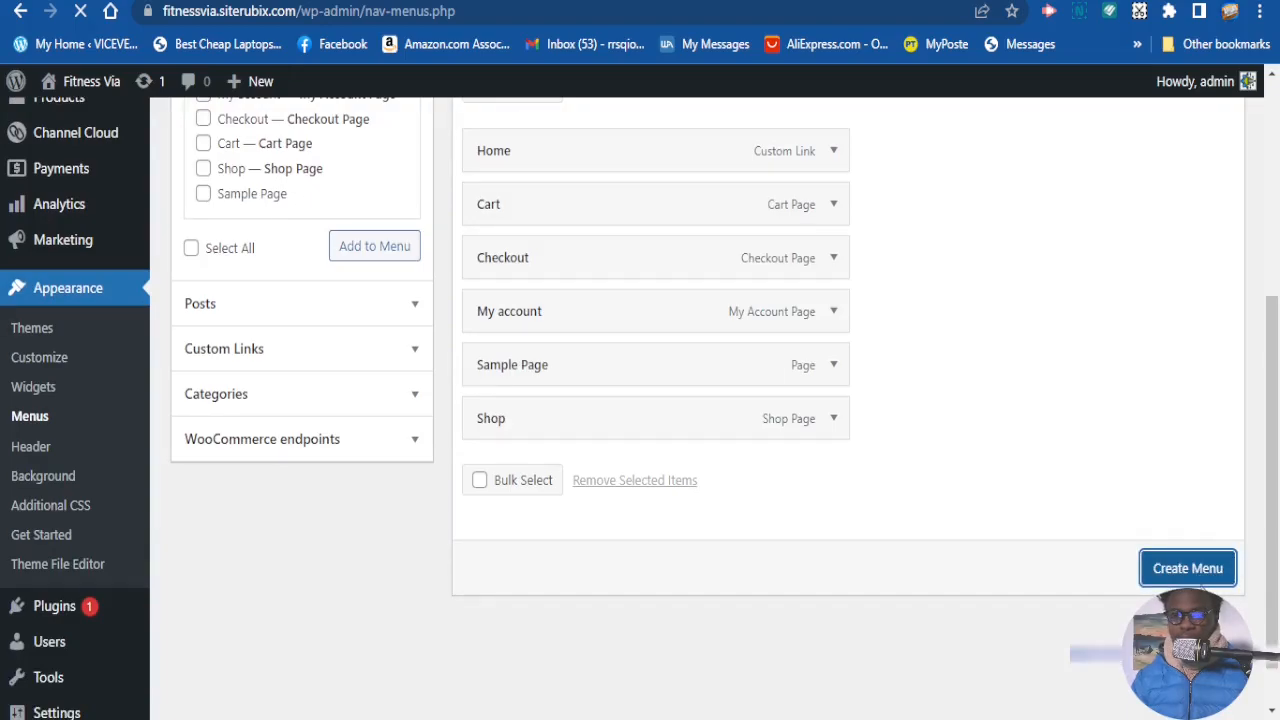
{"action": "left_click", "coordinate": [1197, 578]}
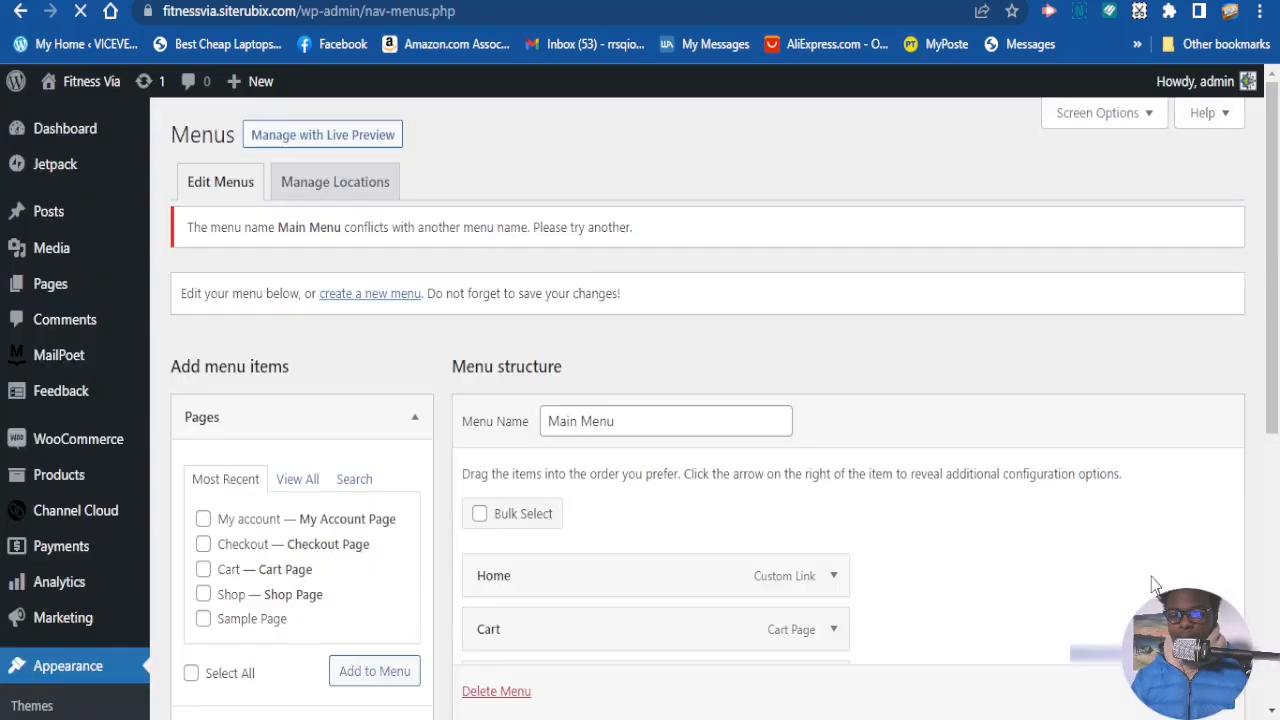
Step: Review the items in the menu structure and the pages available to add to the menu
{"action": "scroll", "coordinate": [971, 561], "scroll_direction": "down", "scroll_amount": 3}
{"action": "scroll", "coordinate": [971, 561], "scroll_direction": "up", "scroll_amount": 3}
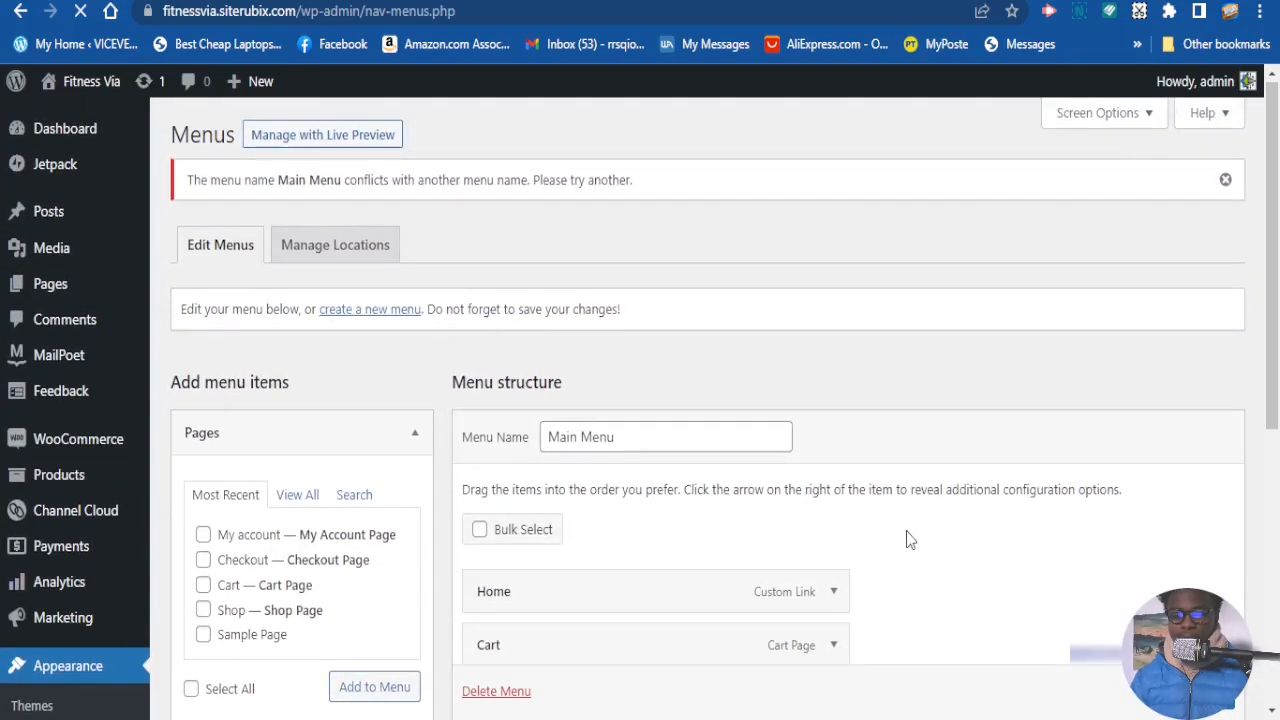
{"action": "scroll", "coordinate": [907, 531], "scroll_direction": "down", "scroll_amount": 2}
{"action": "scroll", "coordinate": [800, 505], "scroll_direction": "down", "scroll_amount": 1}
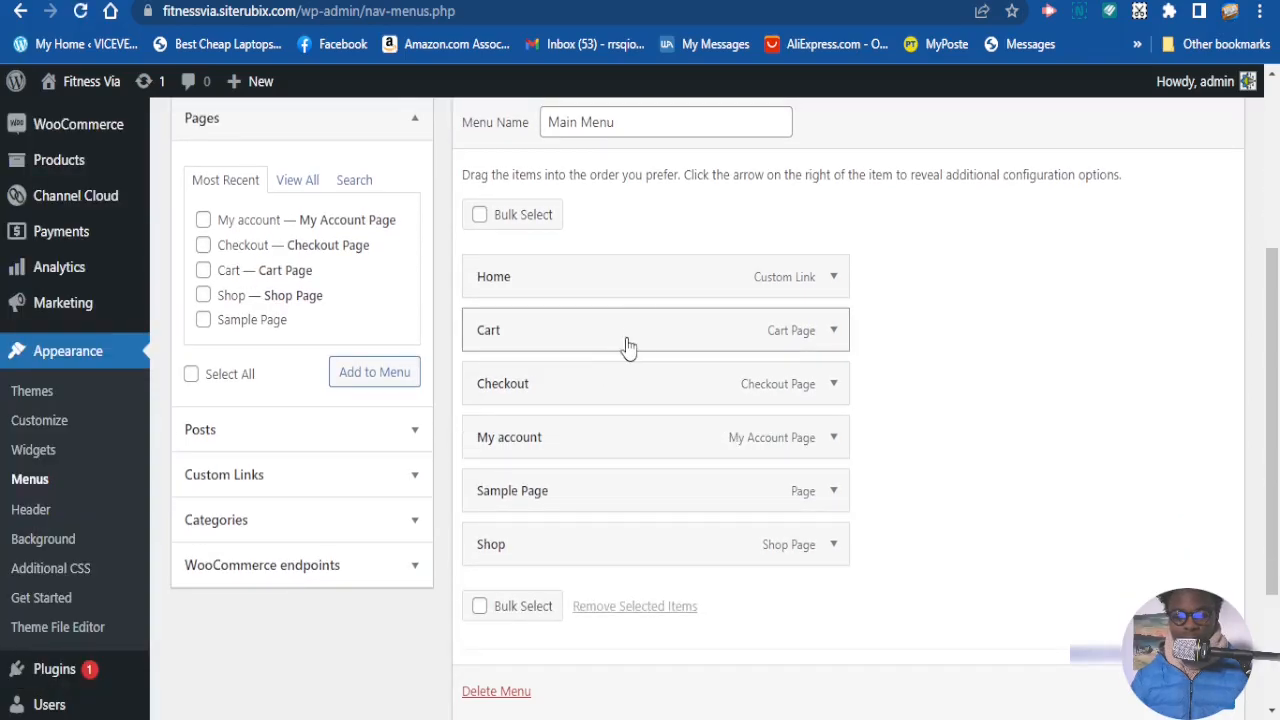
{"action": "scroll", "coordinate": [509, 397], "scroll_direction": "down", "scroll_amount": 1}
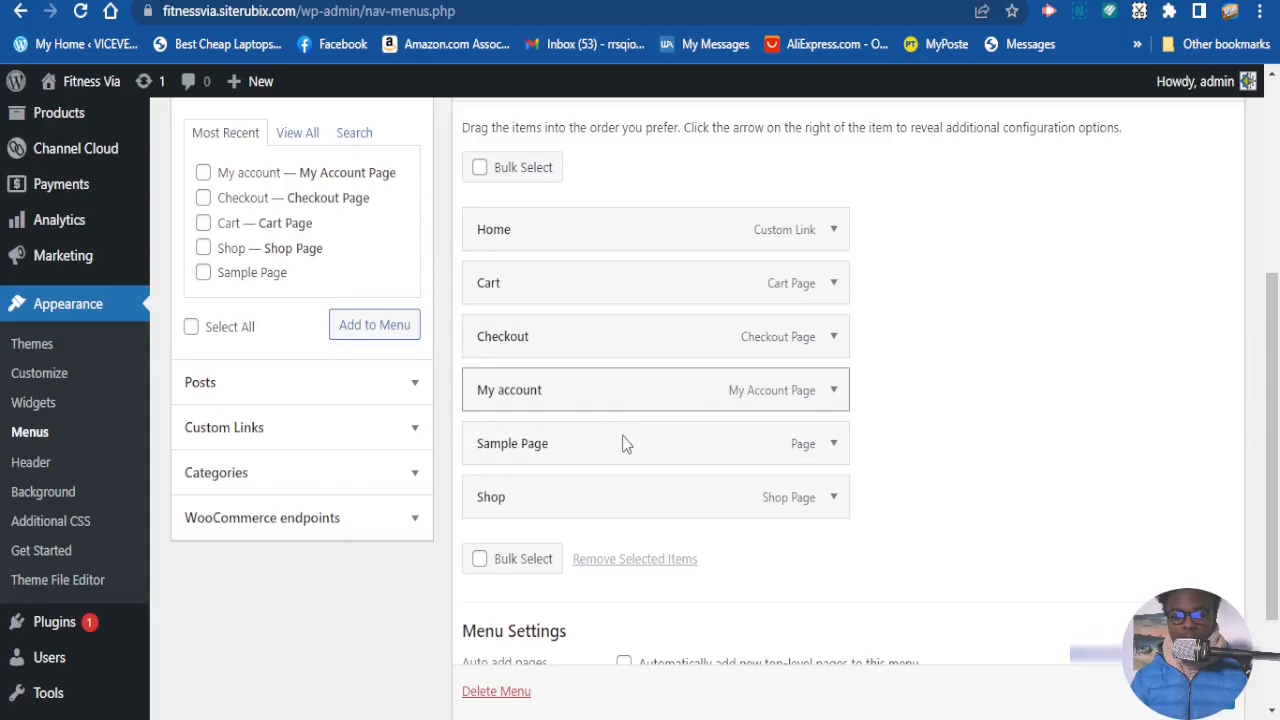
{"action": "scroll", "coordinate": [560, 526], "scroll_direction": "up", "scroll_amount": 2}
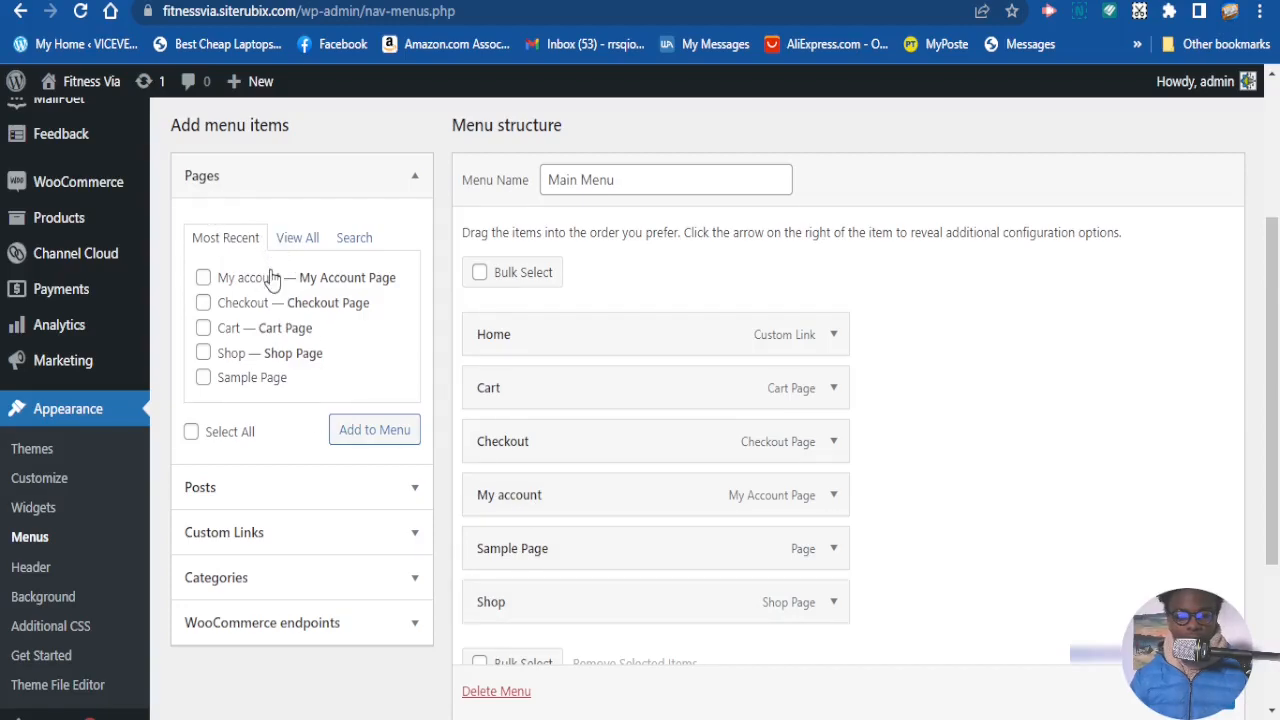
{"action": "scroll", "coordinate": [268, 285], "scroll_direction": "down", "scroll_amount": 1}
{"action": "scroll", "coordinate": [263, 297], "scroll_direction": "up", "scroll_amount": 2}
{"action": "scroll", "coordinate": [285, 338], "scroll_direction": "down", "scroll_amount": 1}
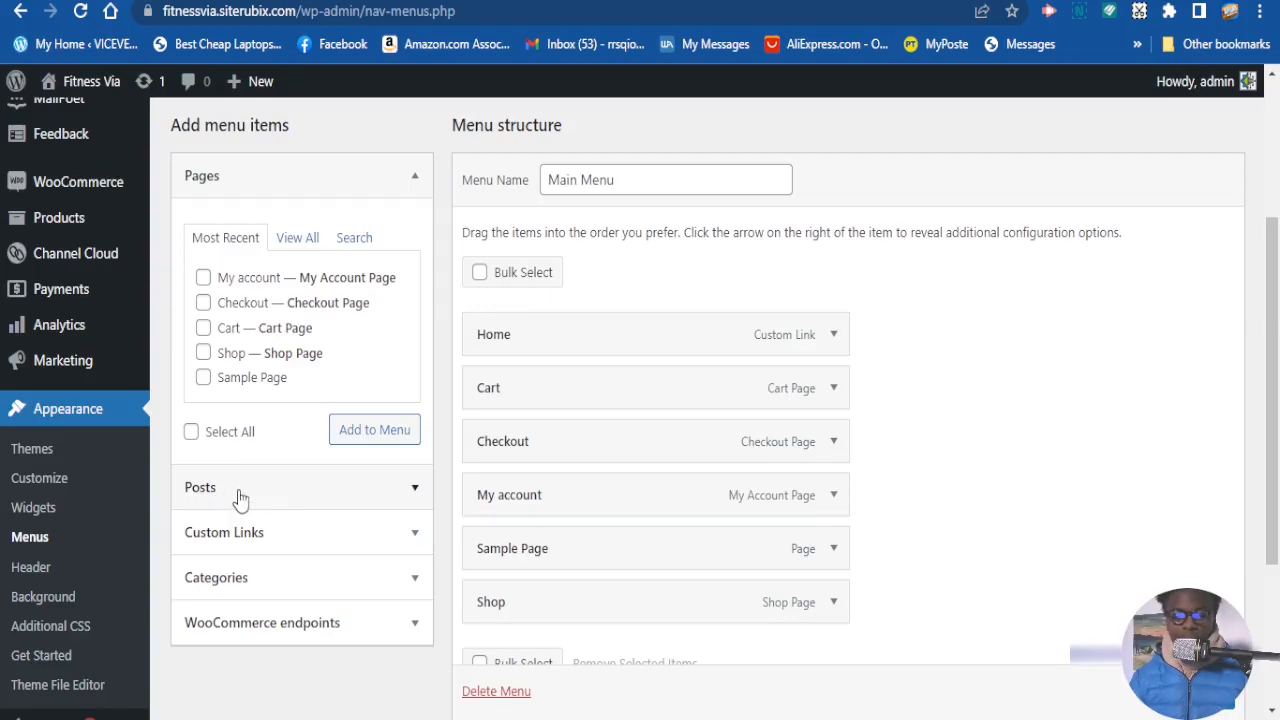
Step: Add the Hello world! post to the Main Menu, picking it from the list of all posts
{"action": "left_click", "coordinate": [207, 499]}
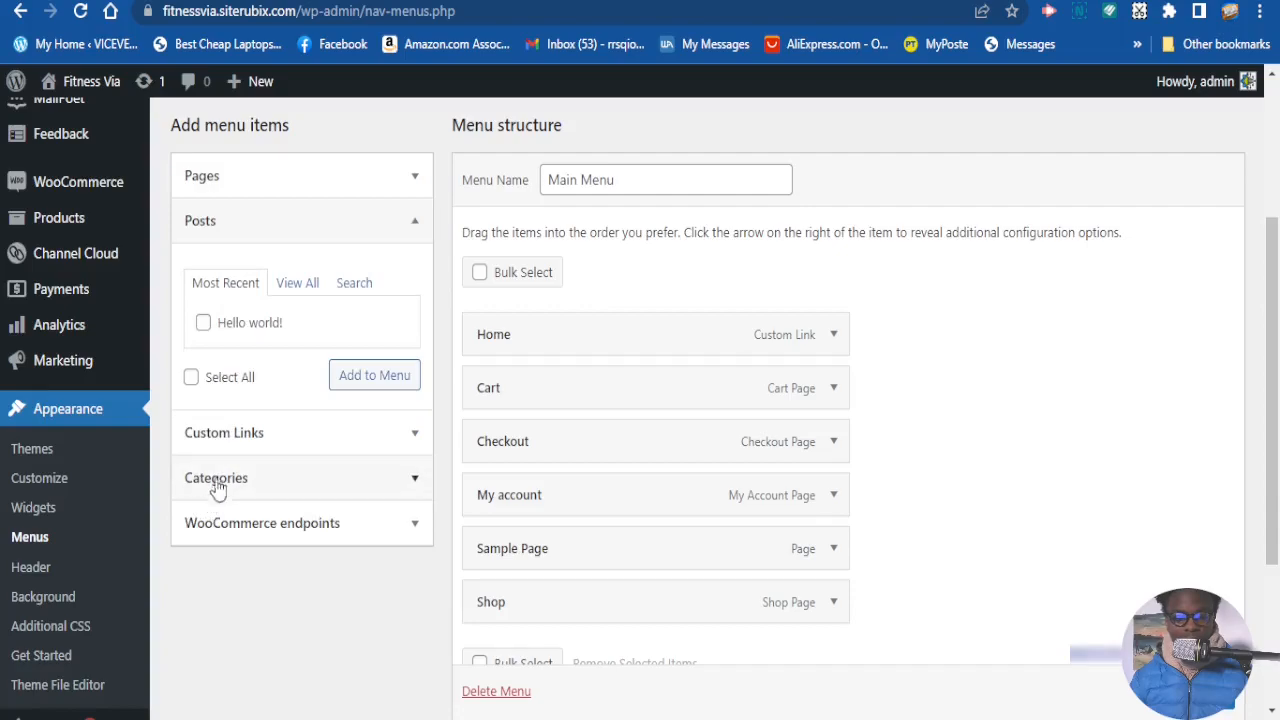
{"action": "left_click", "coordinate": [297, 288]}
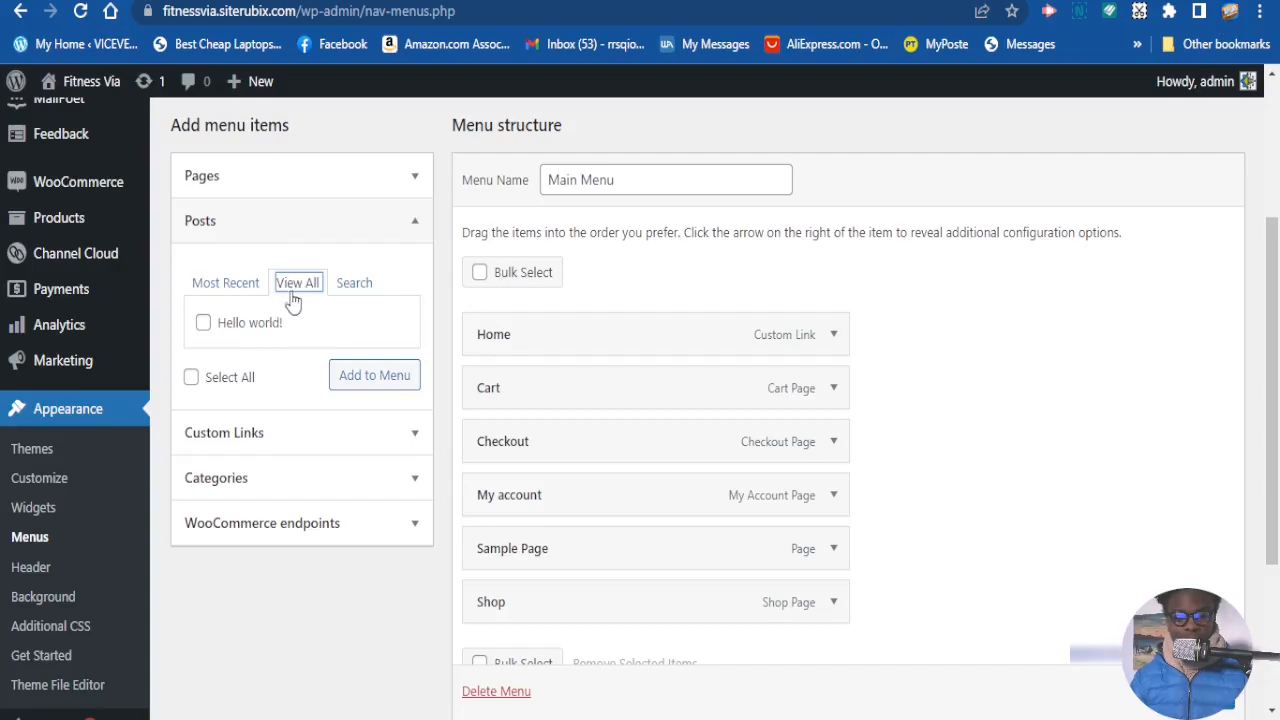
{"action": "left_click", "coordinate": [203, 322]}
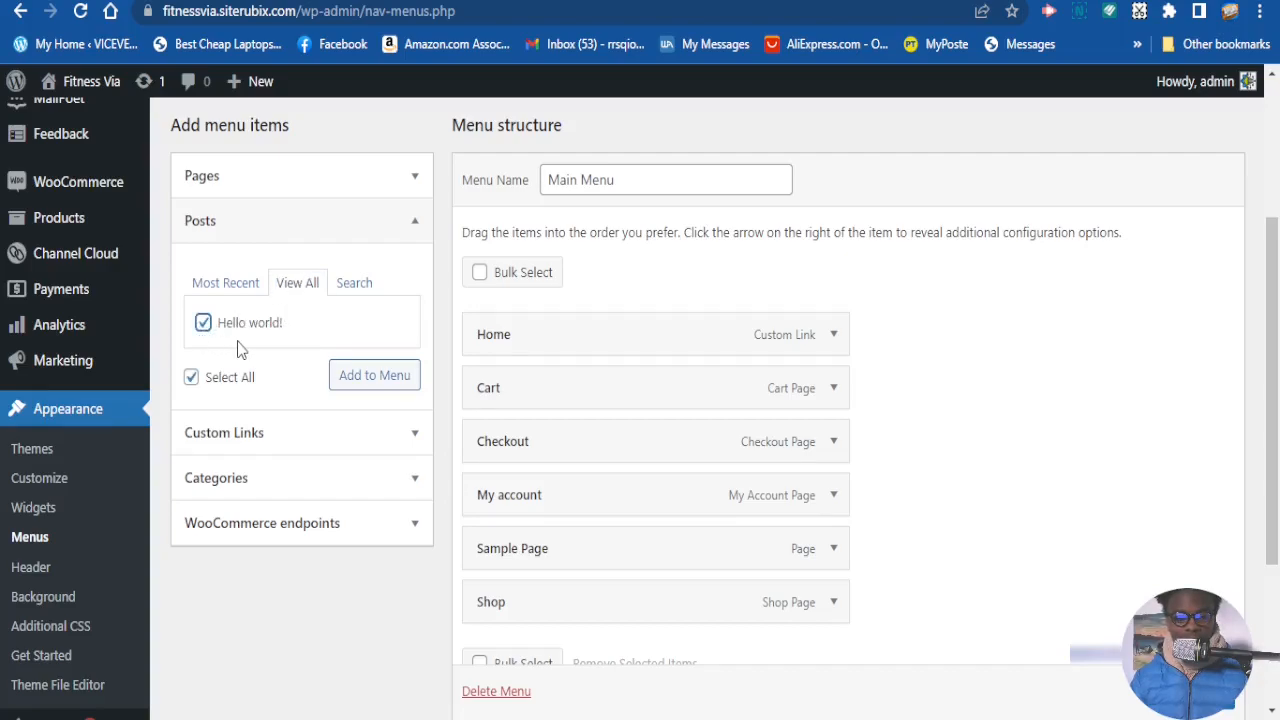
{"action": "left_click", "coordinate": [341, 391]}
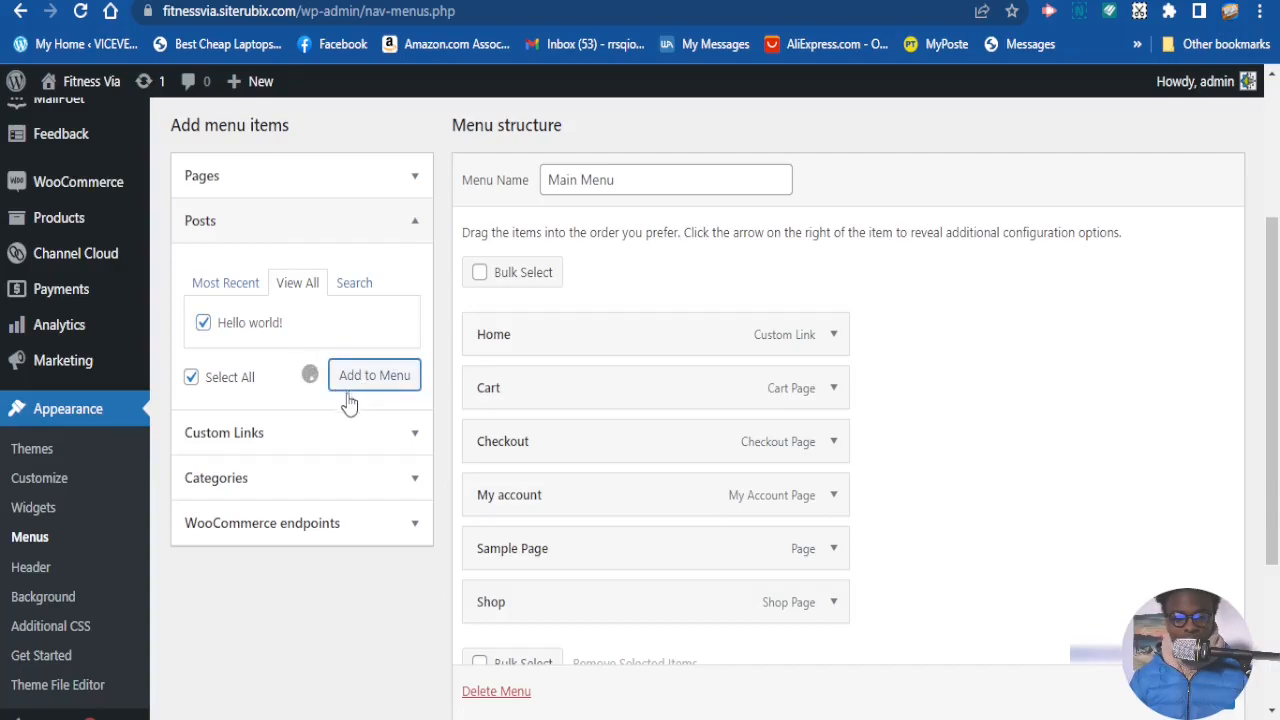
{"action": "scroll", "coordinate": [370, 394], "scroll_direction": "down", "scroll_amount": 1}
{"action": "scroll", "coordinate": [372, 392], "scroll_direction": "up", "scroll_amount": 1}
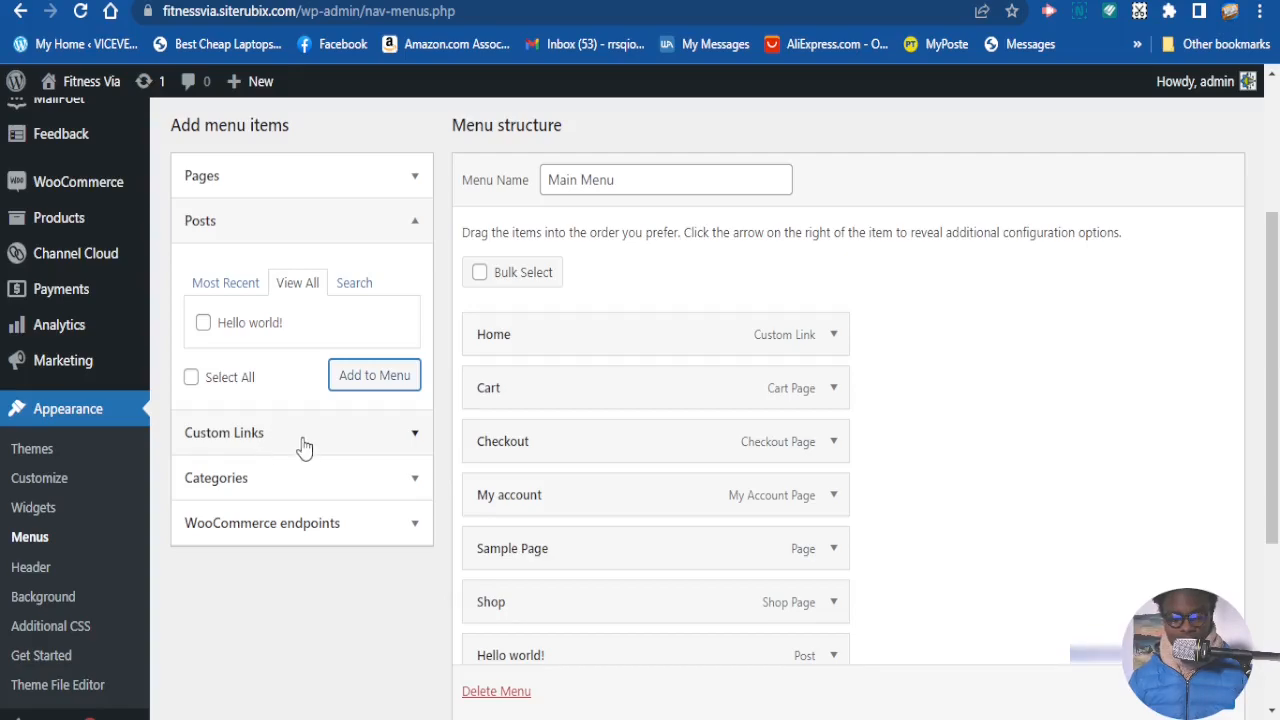
Step: Start a custom link for the menu and enter shop here as its link text
{"action": "left_click", "coordinate": [380, 446]}
{"action": "left_click", "coordinate": [337, 333]}
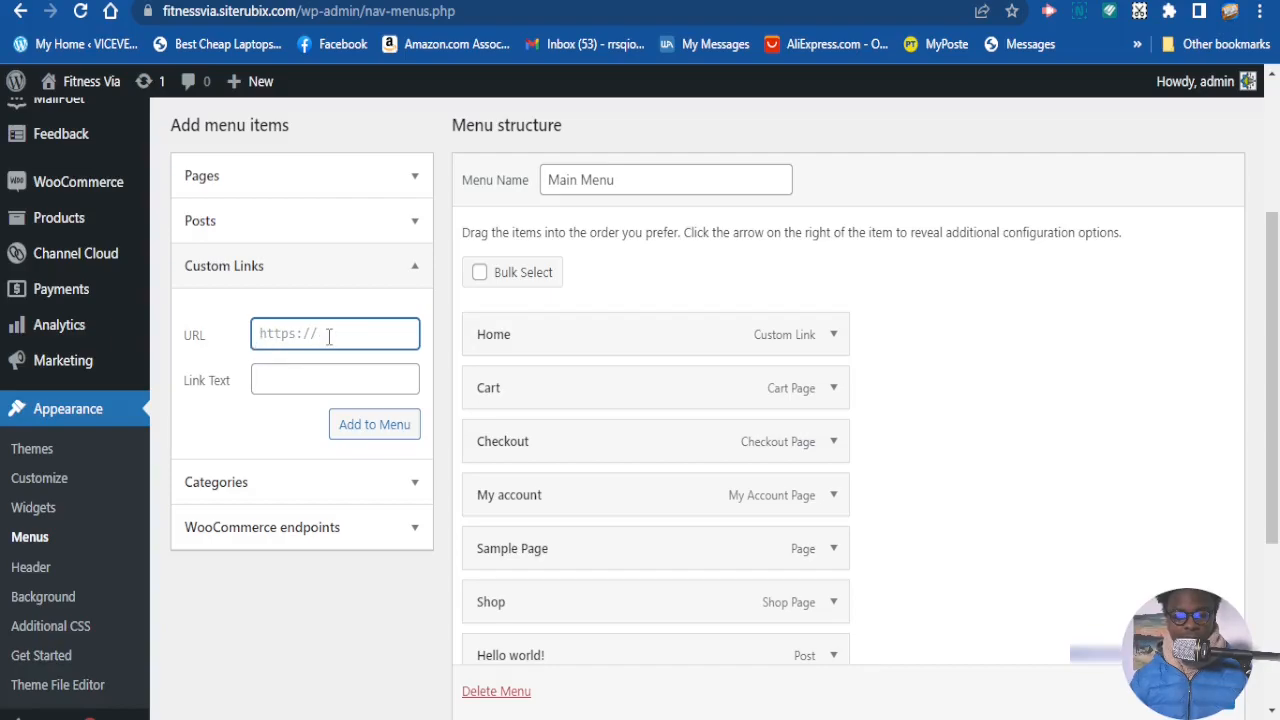
{"action": "left_click", "coordinate": [274, 386]}
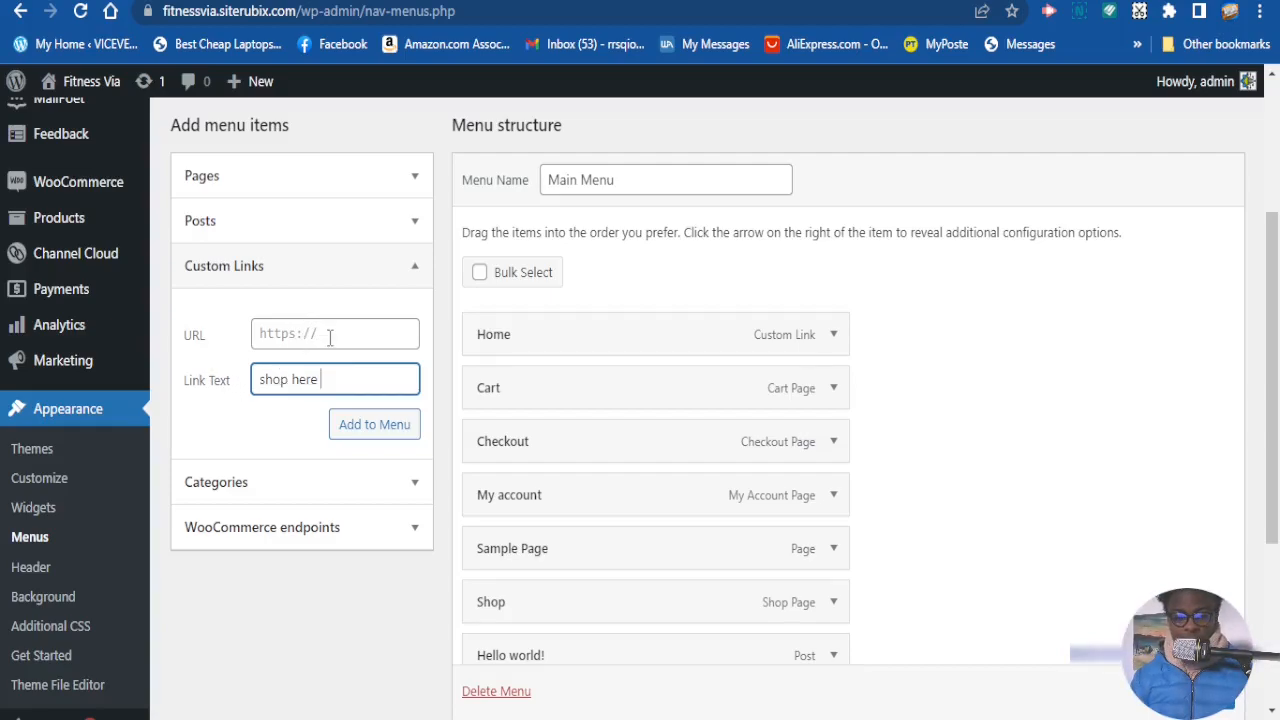
{"action": "left_click", "coordinate": [283, 331]}
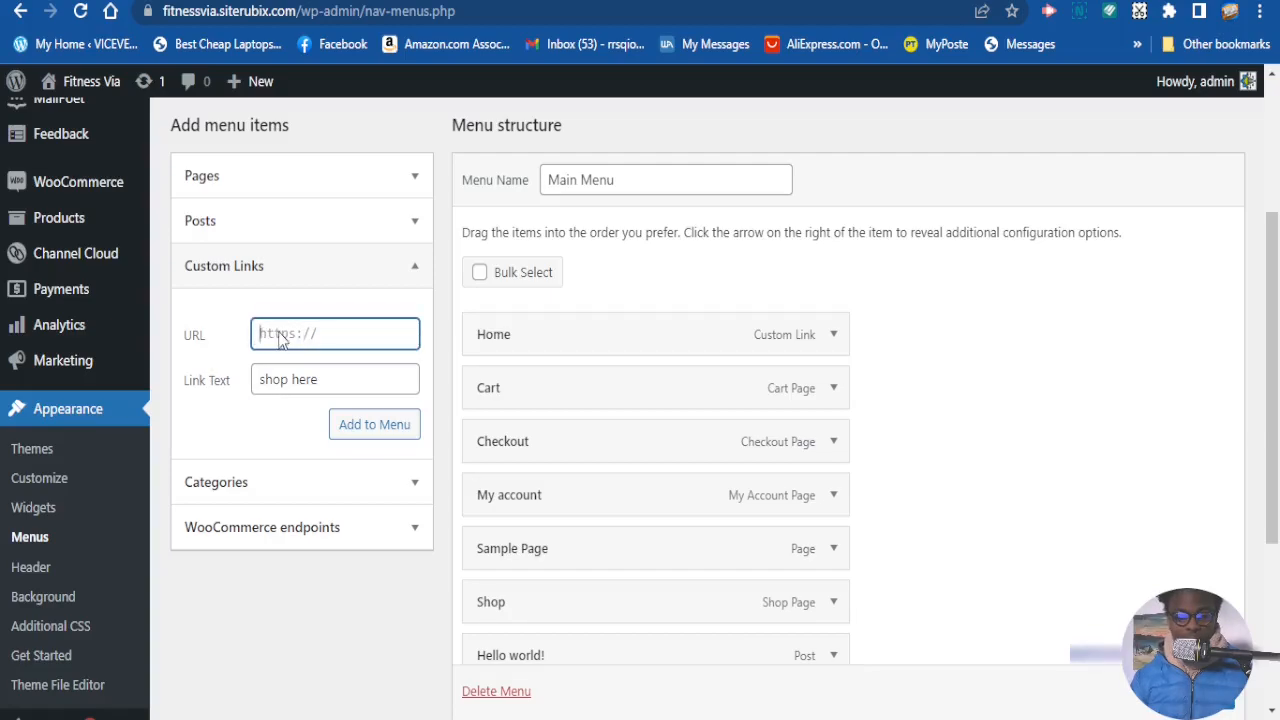
{"action": "left_click", "coordinate": [299, 12]}
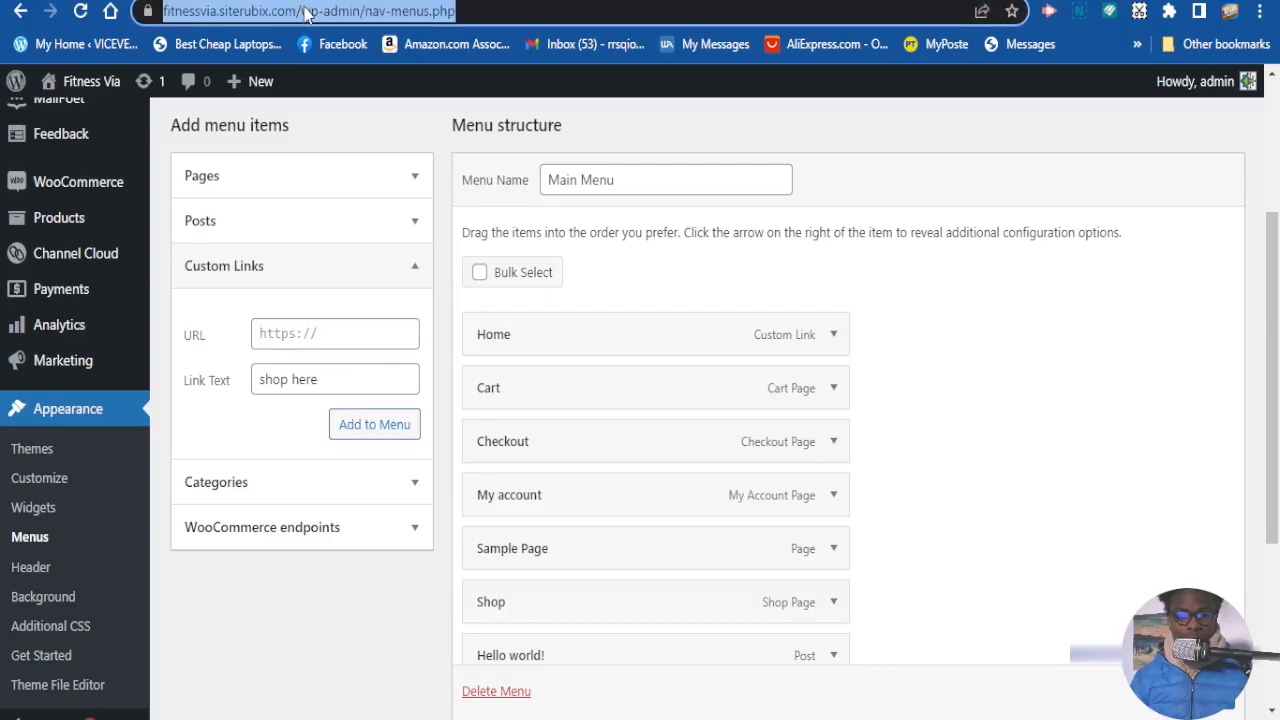
{"action": "left_click", "coordinate": [313, 10]}
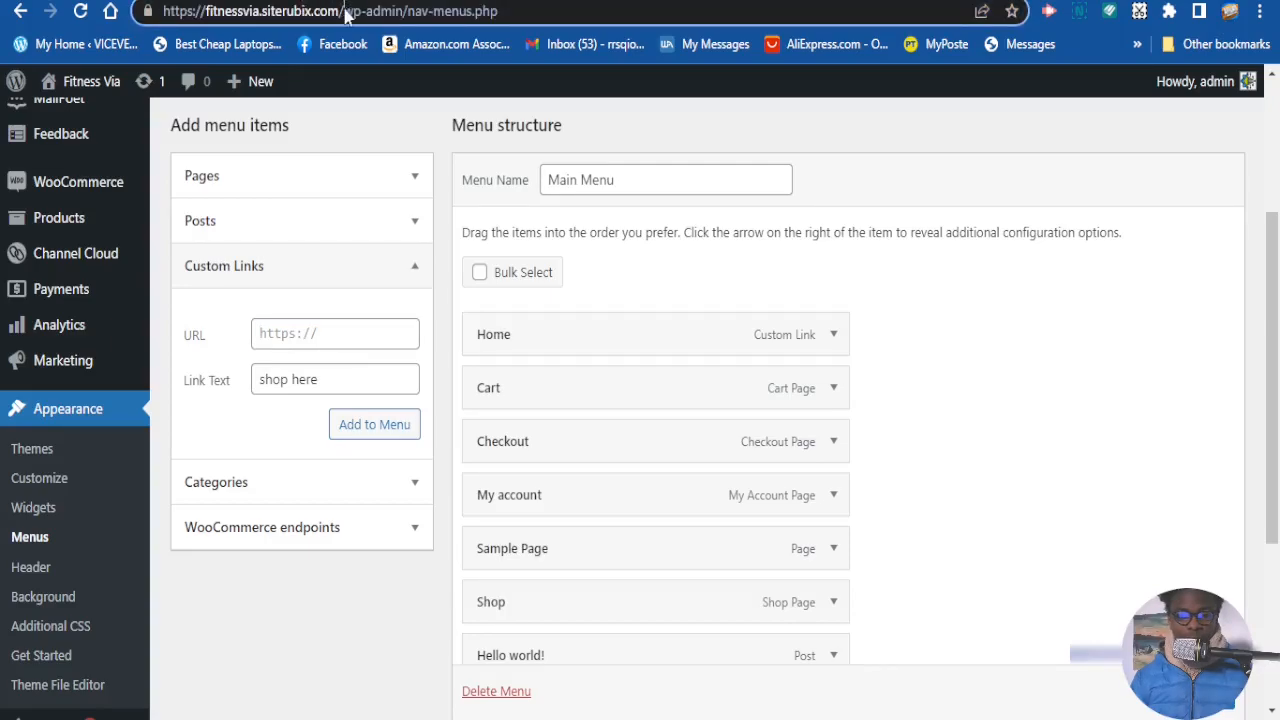
{"action": "left_click_drag", "start_coordinate": [344, 12], "coordinate": [162, 22]}
{"action": "key", "text": "ctrl+c"}
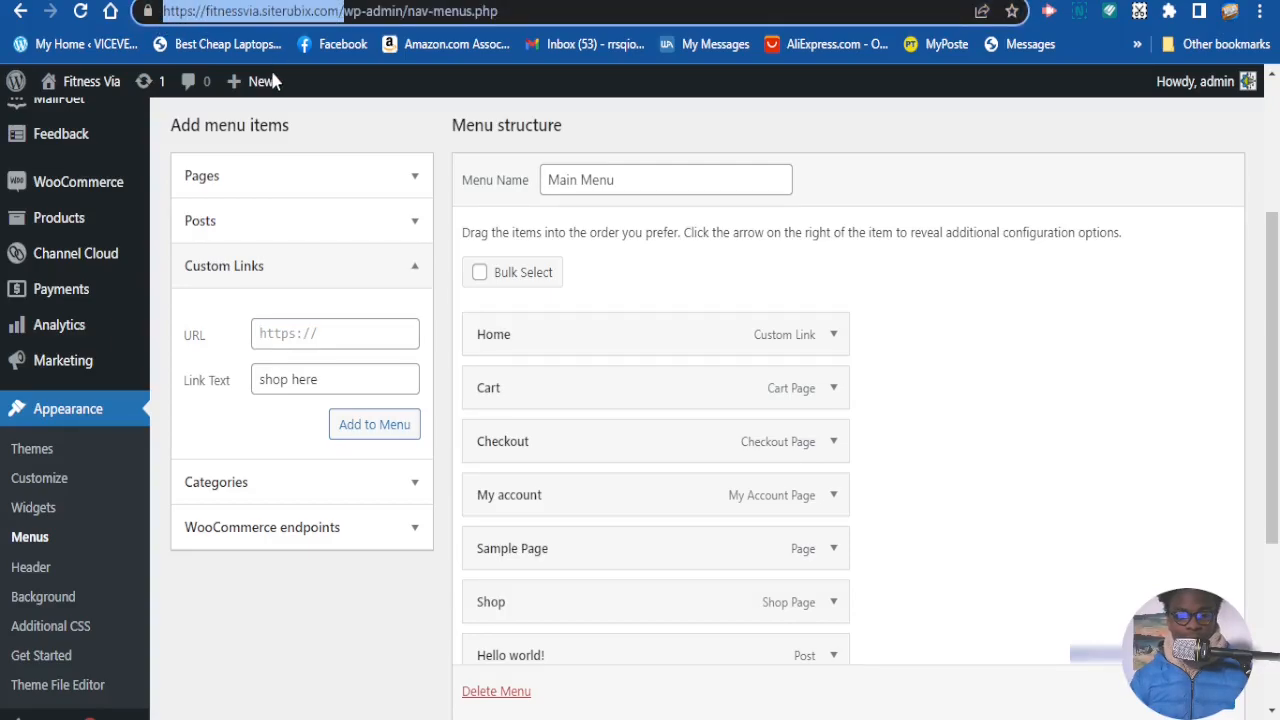
{"action": "left_click", "coordinate": [320, 336]}
{"action": "key", "text": "ctrl+v"}
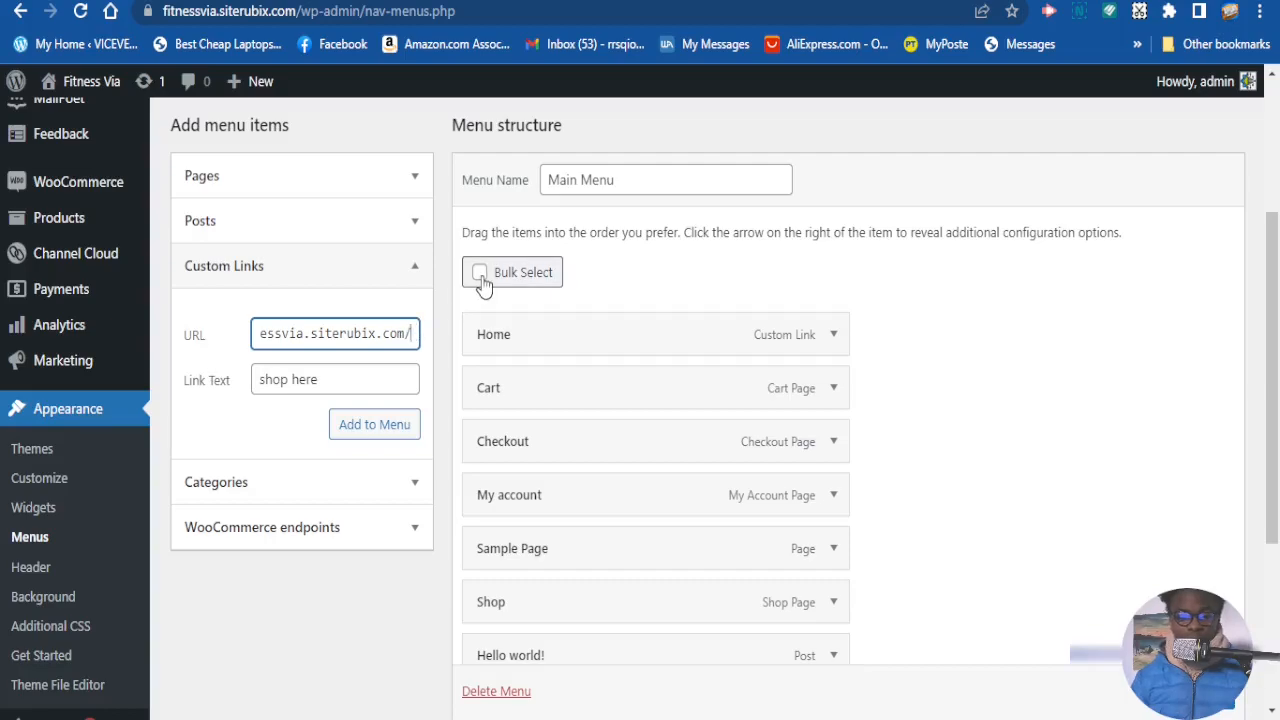
{"action": "key", "text": "BackSpace"}
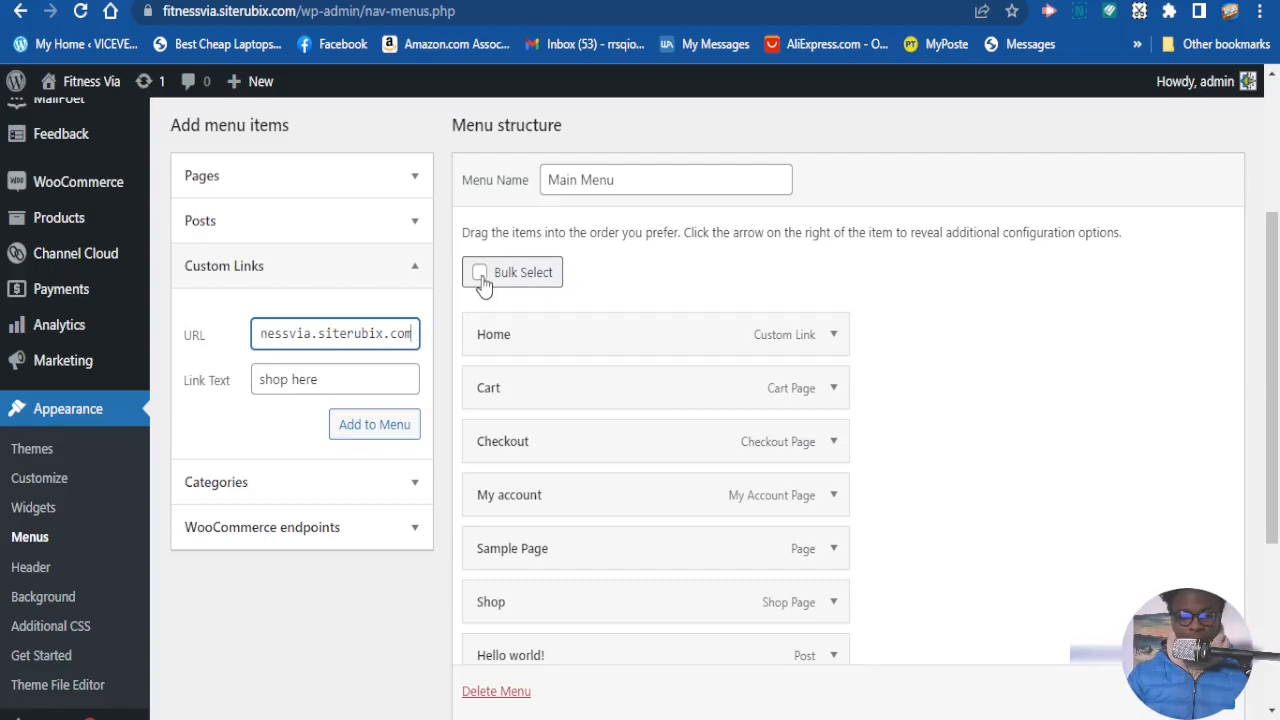
Step: Review the URL and link text entered for the custom link
{"action": "left_click_drag", "start_coordinate": [362, 343], "coordinate": [229, 390]}
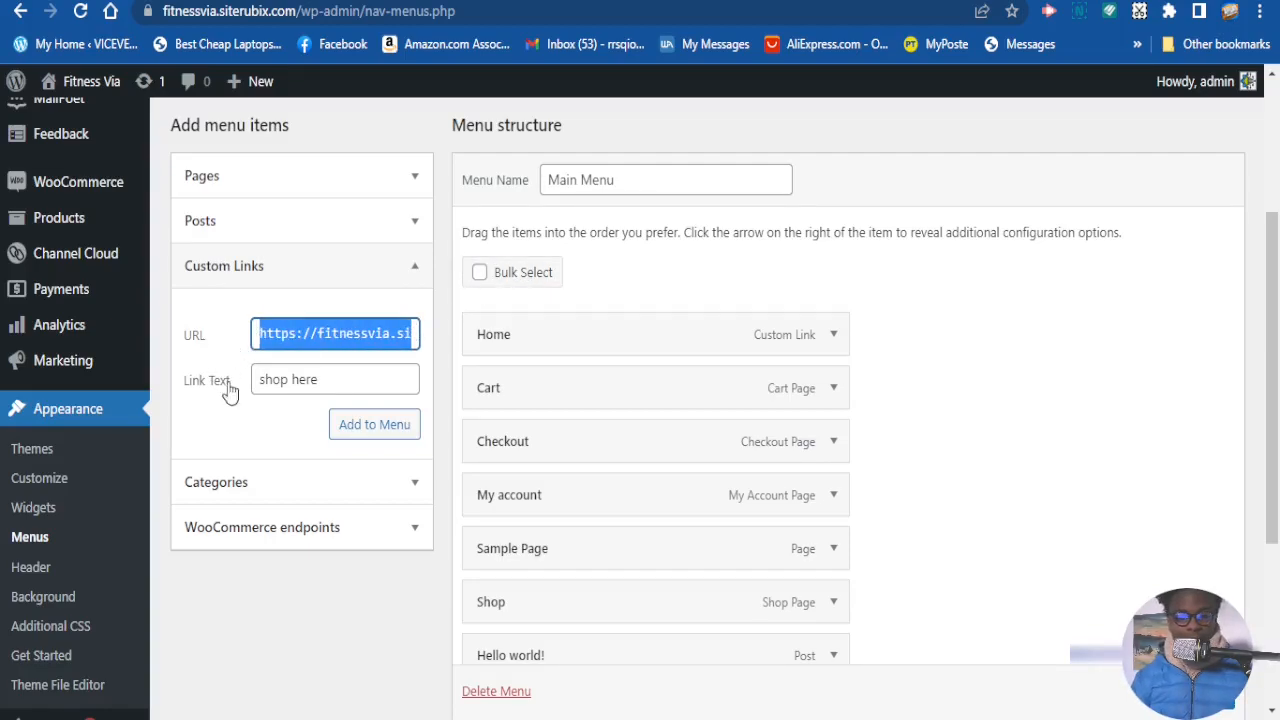
{"action": "left_click_drag", "start_coordinate": [324, 388], "coordinate": [258, 380]}
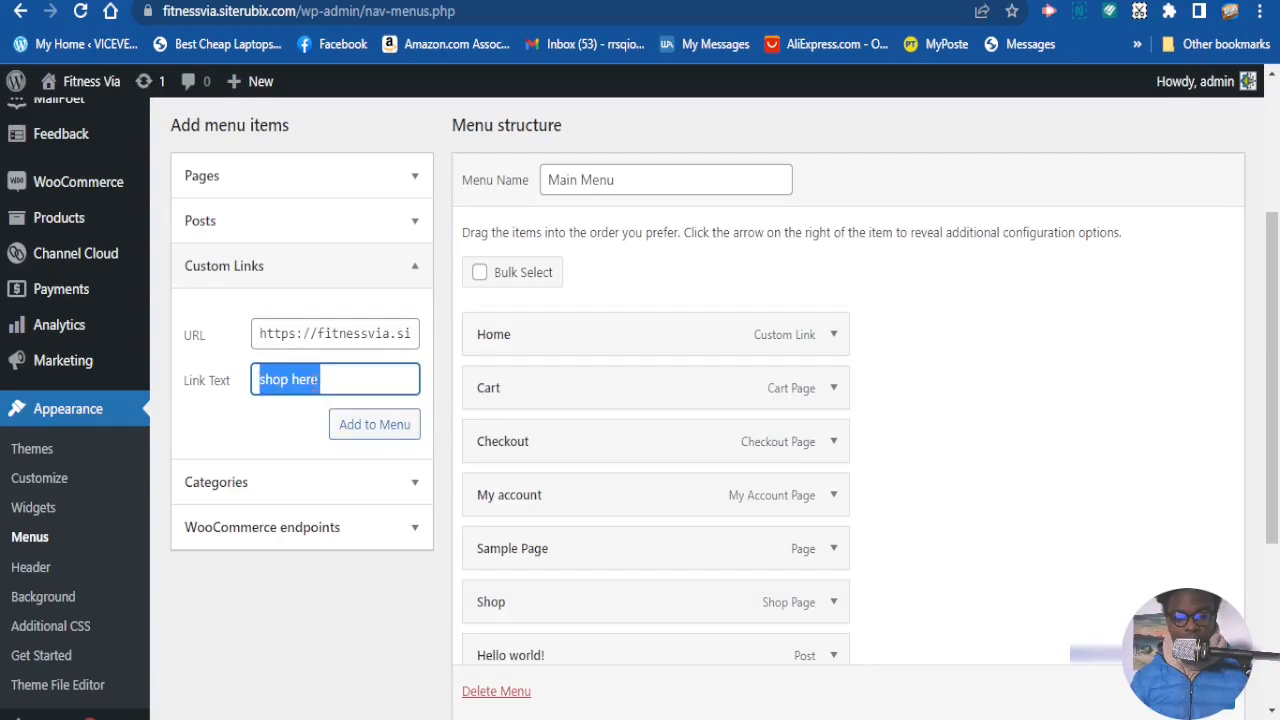
{"action": "left_click", "coordinate": [301, 380]}
{"action": "left_click", "coordinate": [352, 333]}
{"action": "left_click_drag", "start_coordinate": [398, 333], "coordinate": [253, 340]}
{"action": "left_click", "coordinate": [413, 332]}
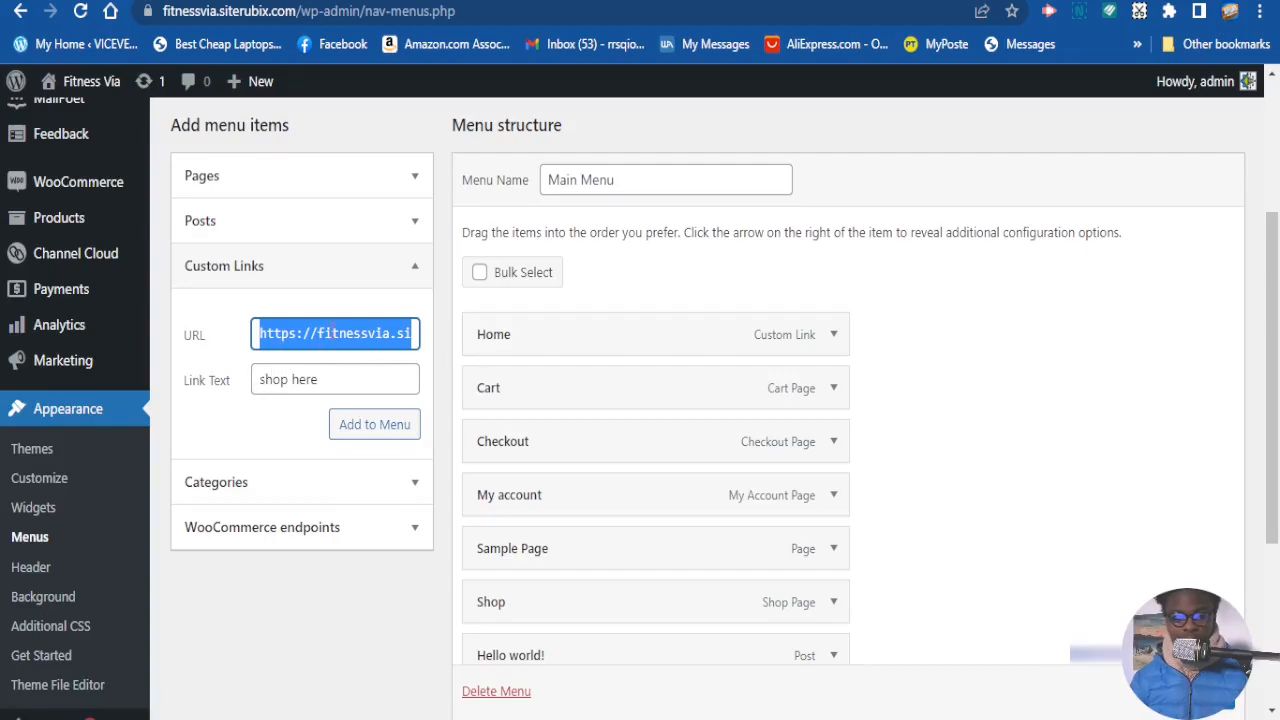
{"action": "left_click", "coordinate": [332, 333]}
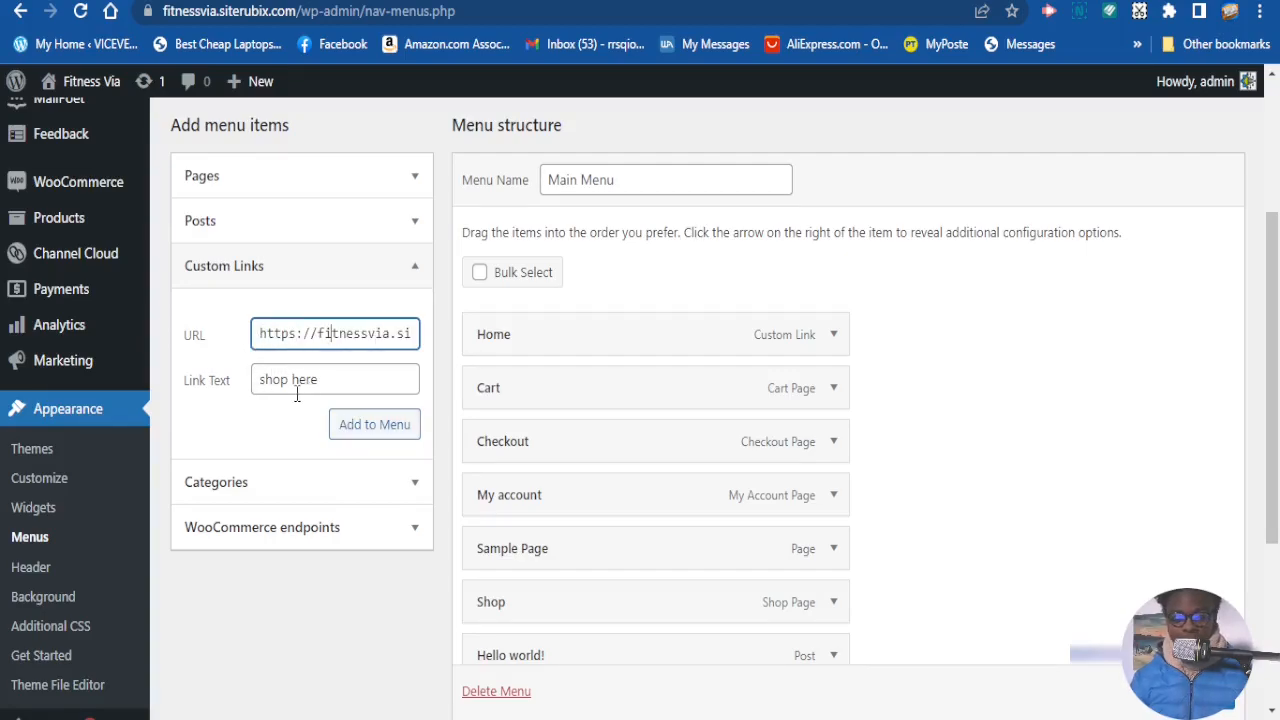
{"action": "key", "text": "Tab"}
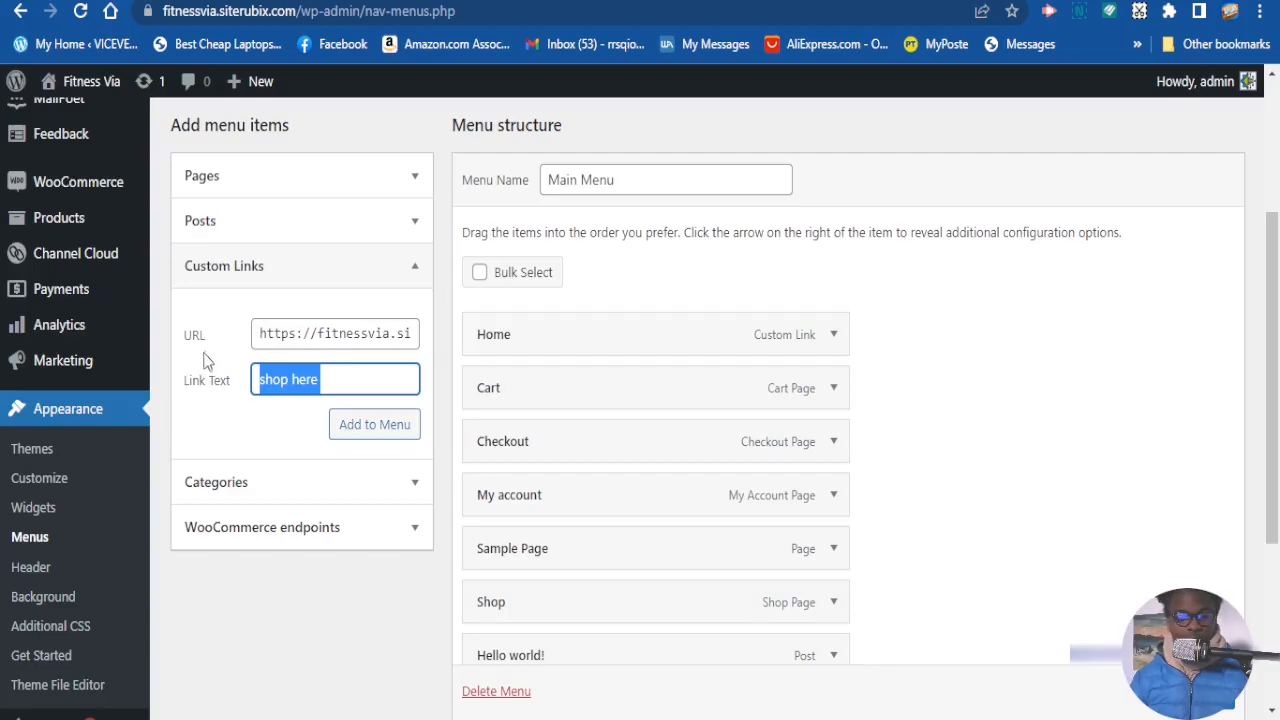
{"action": "left_click", "coordinate": [228, 345]}
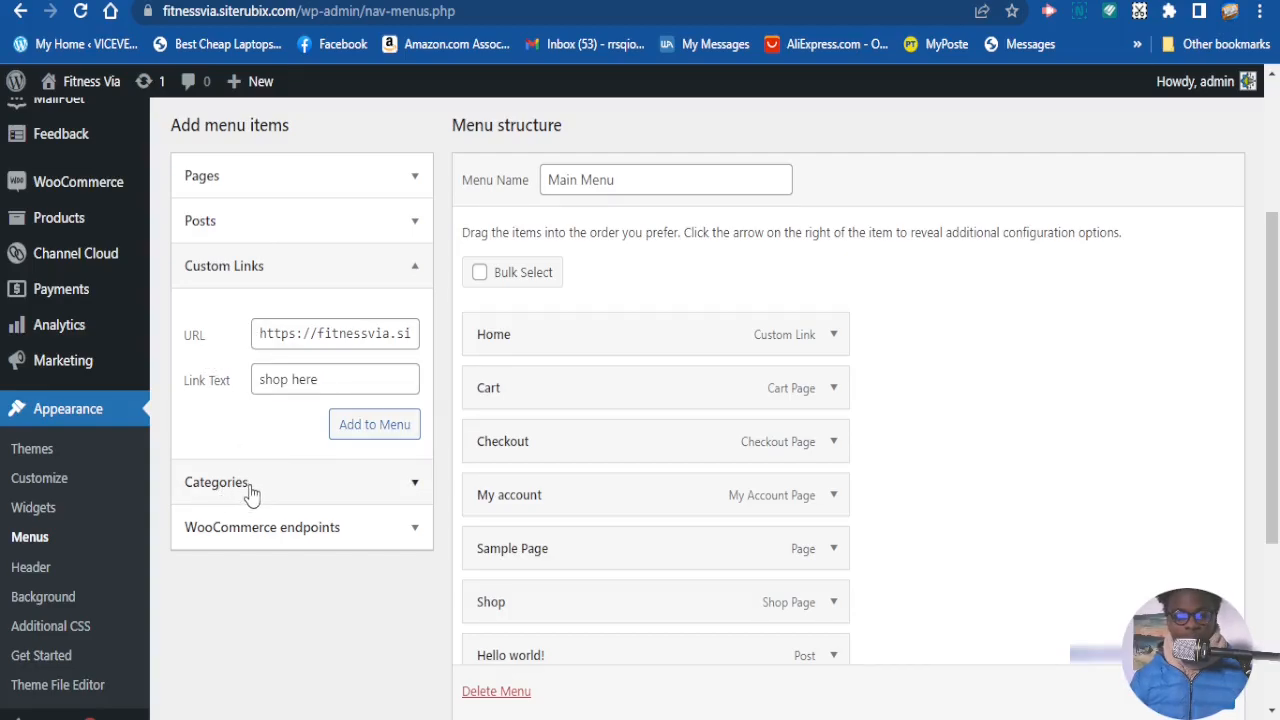
Step: Examine the full list of categories that can be added to the menu
{"action": "left_click", "coordinate": [250, 488]}
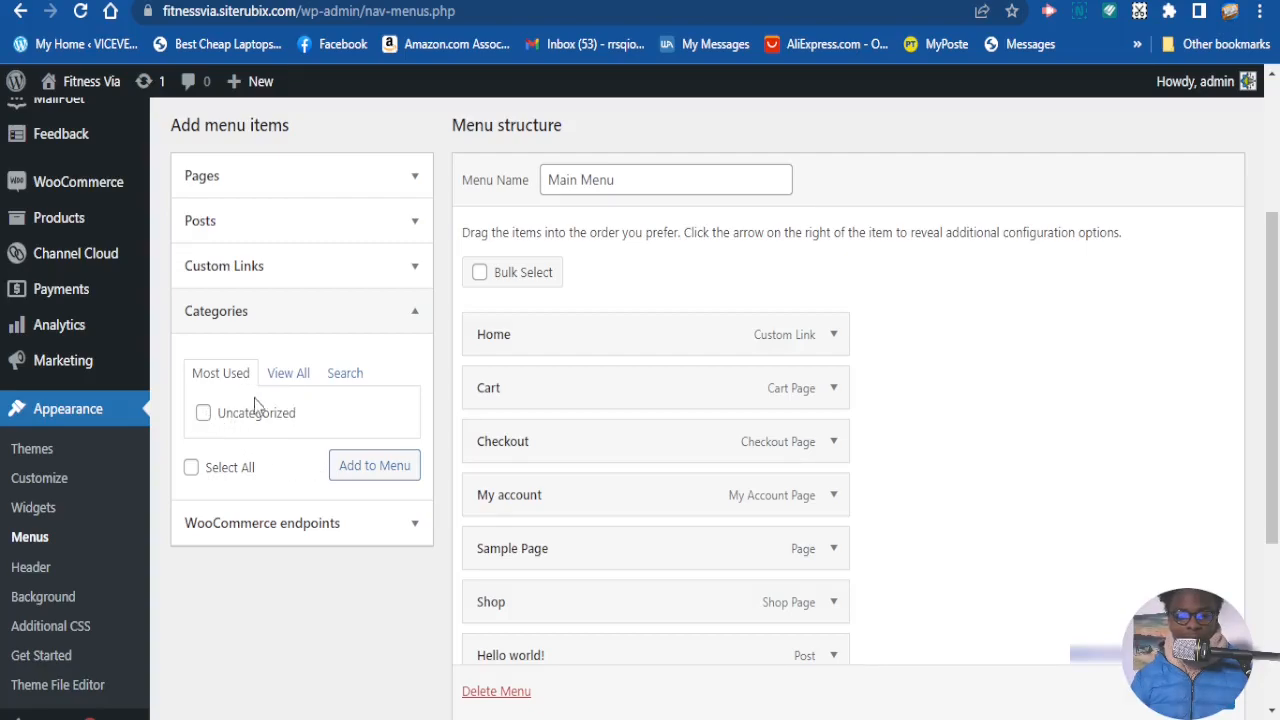
{"action": "left_click", "coordinate": [288, 380]}
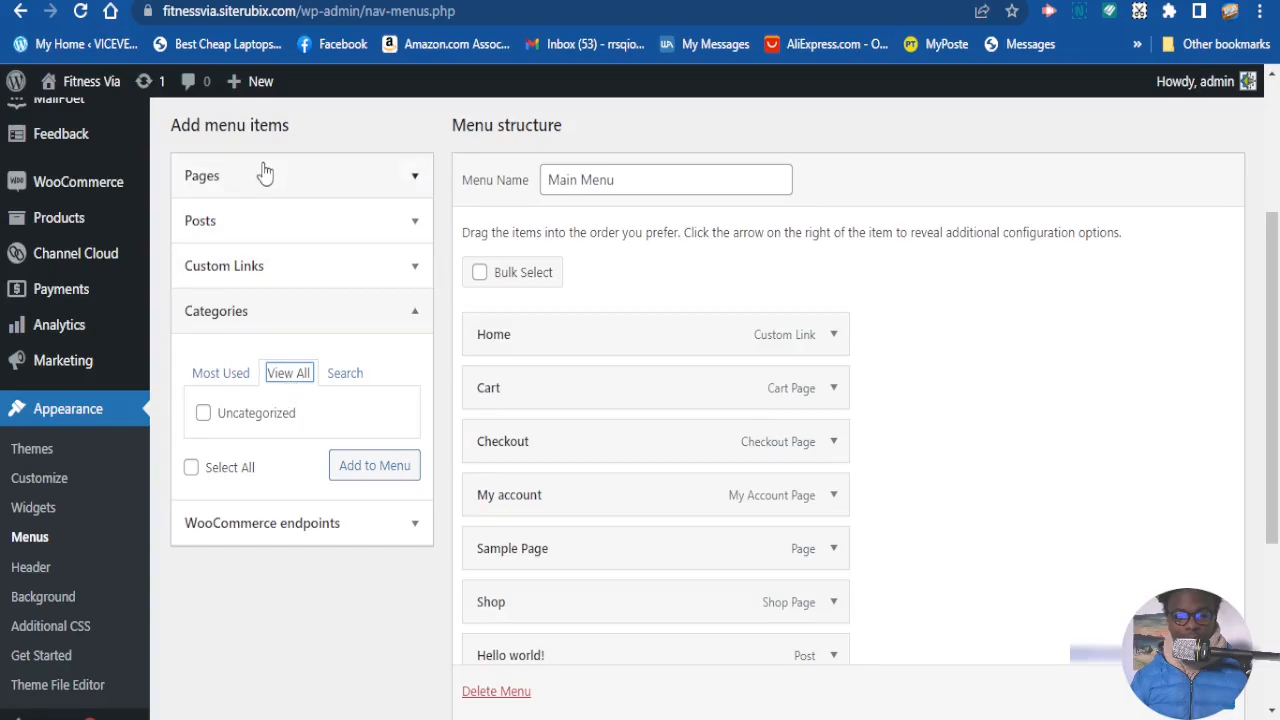
{"action": "scroll", "coordinate": [306, 443], "scroll_direction": "down", "scroll_amount": 2}
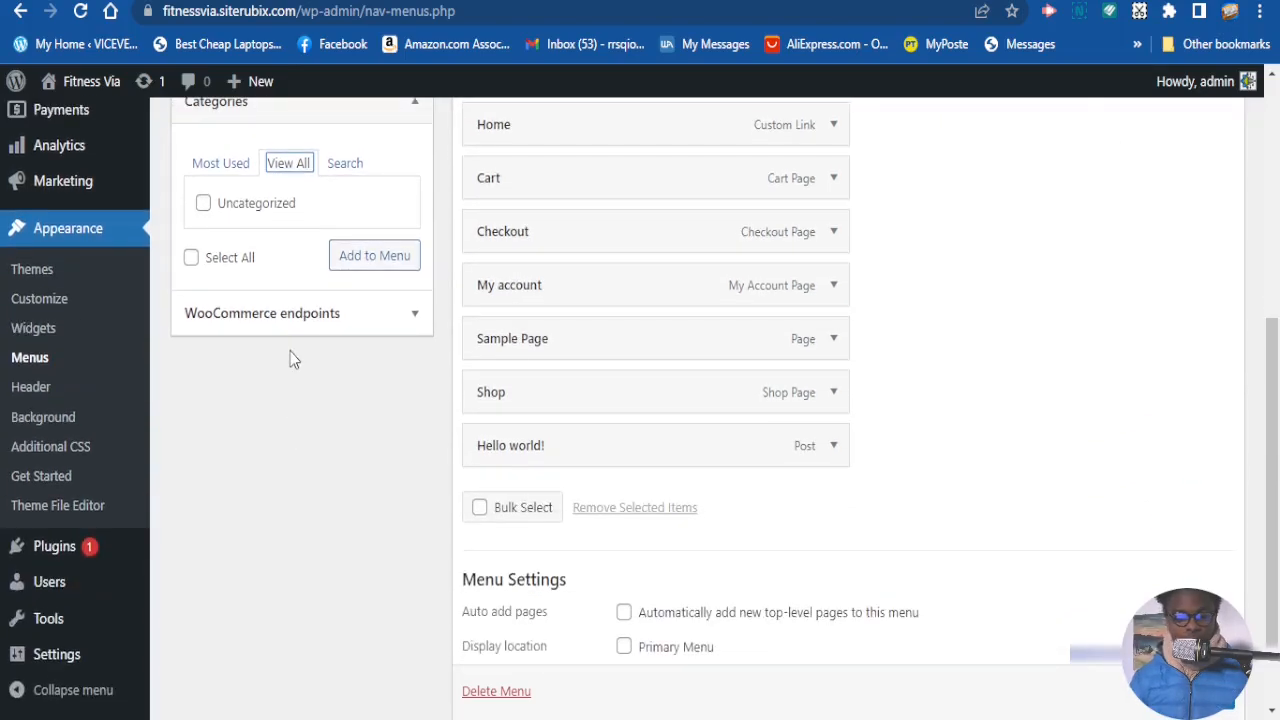
{"action": "scroll", "coordinate": [291, 357], "scroll_direction": "up", "scroll_amount": 1}
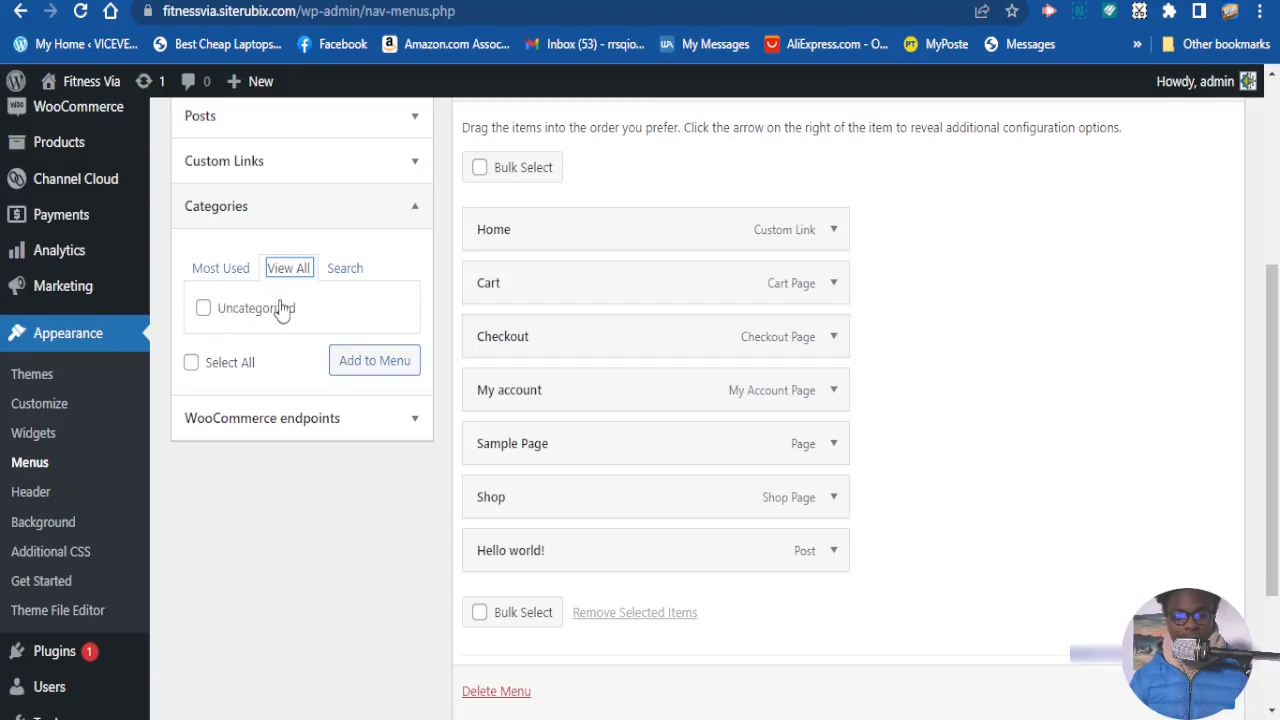
{"action": "scroll", "coordinate": [285, 347], "scroll_direction": "down", "scroll_amount": 1}
{"action": "scroll", "coordinate": [285, 347], "scroll_direction": "up", "scroll_amount": 3}
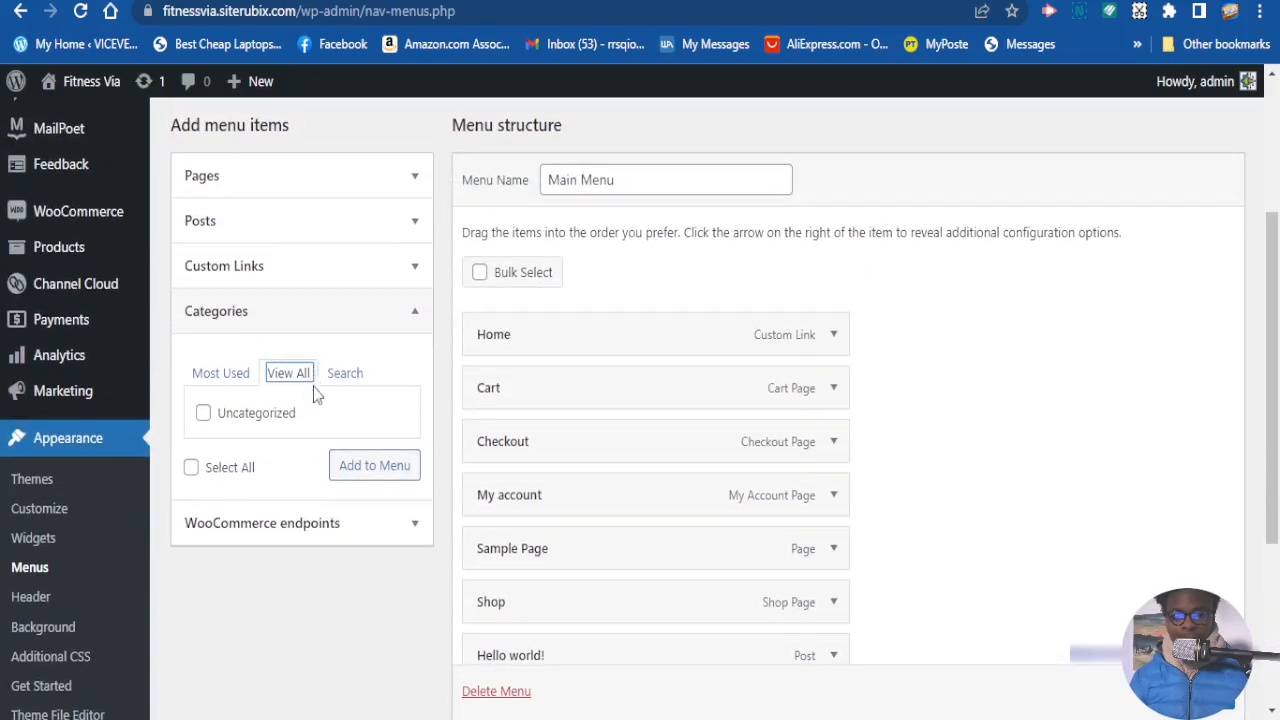
{"action": "scroll", "coordinate": [534, 449], "scroll_direction": "down", "scroll_amount": 4}
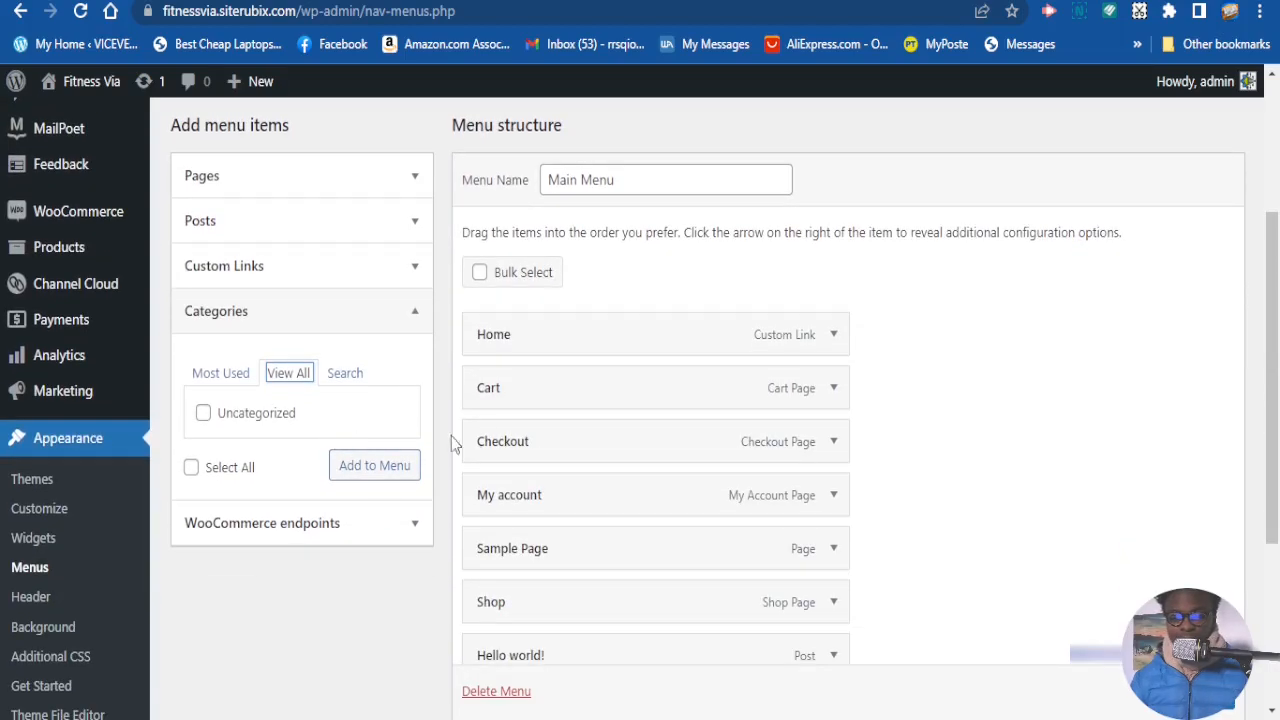
{"action": "scroll", "coordinate": [581, 433], "scroll_direction": "up", "scroll_amount": 4}
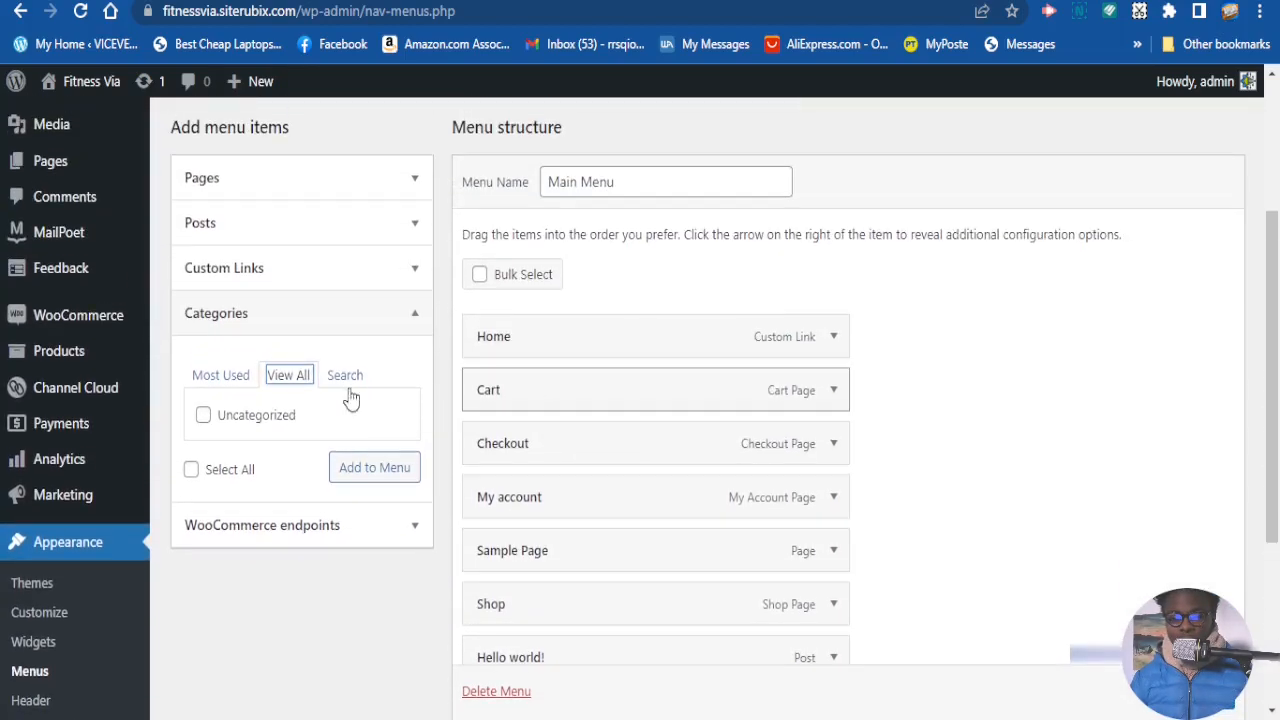
{"action": "scroll", "coordinate": [278, 377], "scroll_direction": "down", "scroll_amount": 1}
{"action": "scroll", "coordinate": [509, 429], "scroll_direction": "up", "scroll_amount": 2}
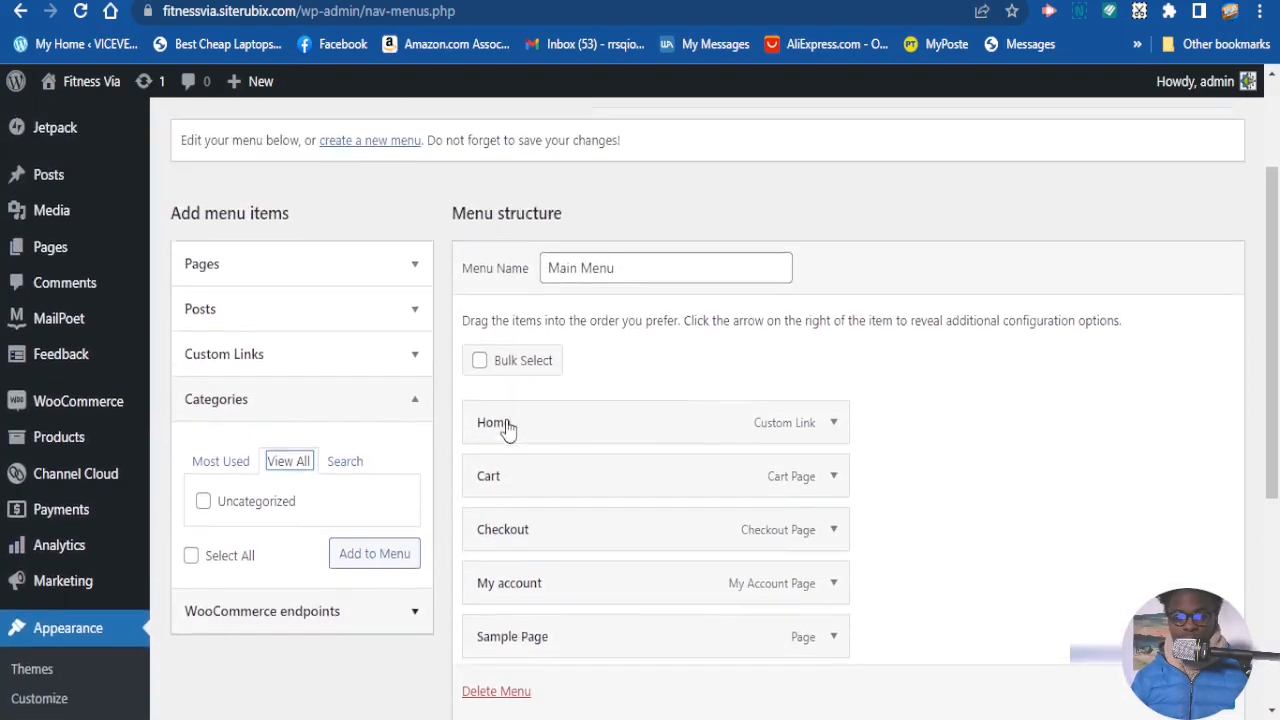
Step: Reorder the menu structure so that Cart comes last and Hello world! sits directly below Home
{"action": "scroll", "coordinate": [343, 447], "scroll_direction": "down", "scroll_amount": 2}
{"action": "scroll", "coordinate": [640, 349], "scroll_direction": "down", "scroll_amount": 3}
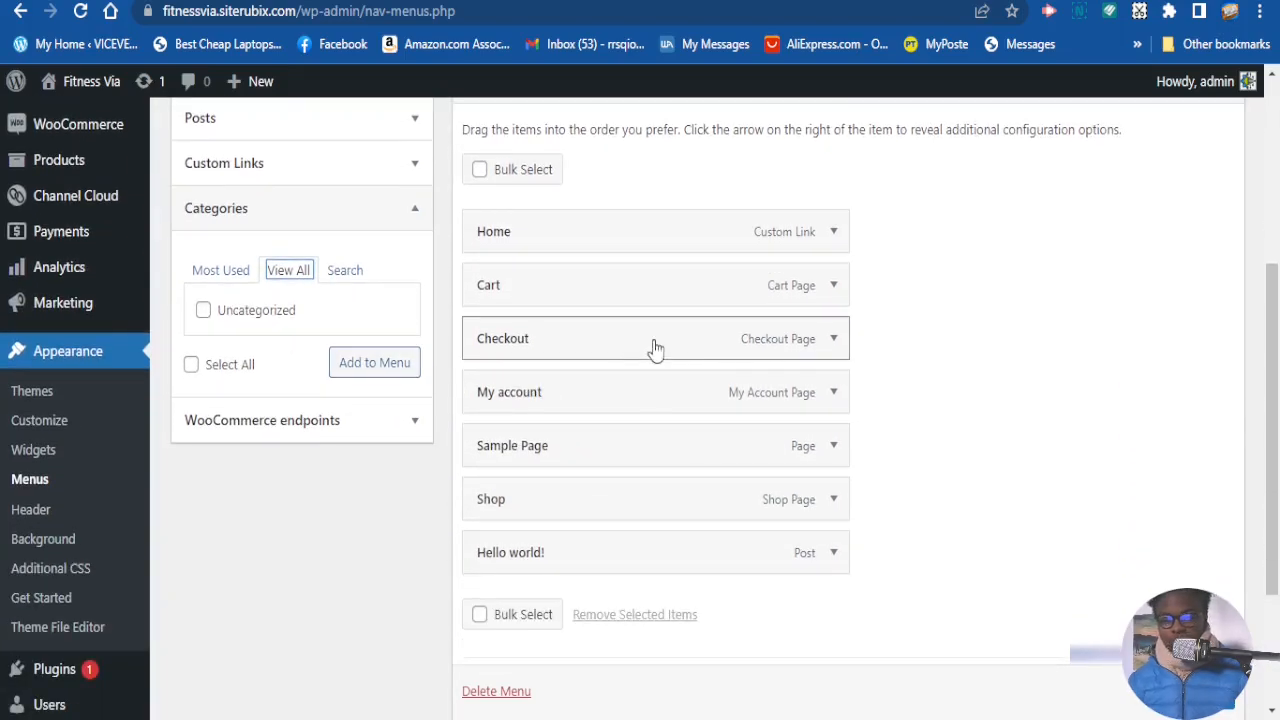
{"action": "scroll", "coordinate": [657, 408], "scroll_direction": "up", "scroll_amount": 2}
{"action": "scroll", "coordinate": [657, 408], "scroll_direction": "up", "scroll_amount": 1}
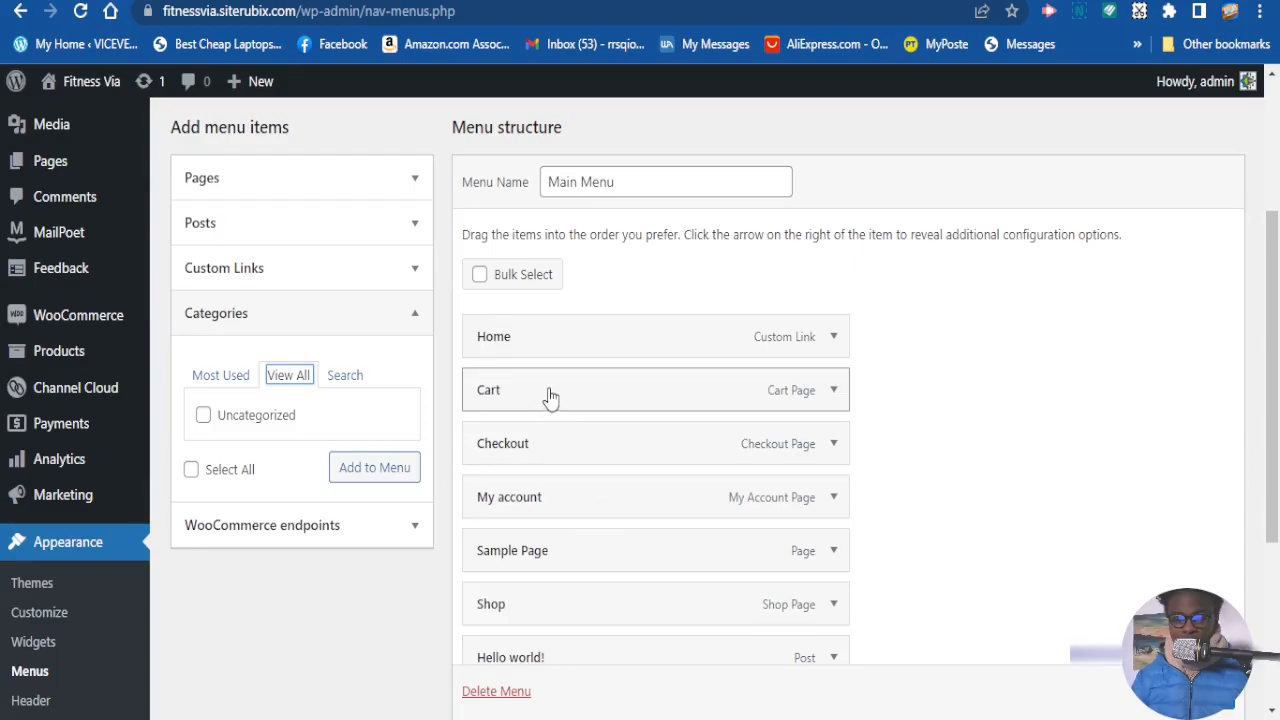
{"action": "scroll", "coordinate": [550, 397], "scroll_direction": "down", "scroll_amount": 1}
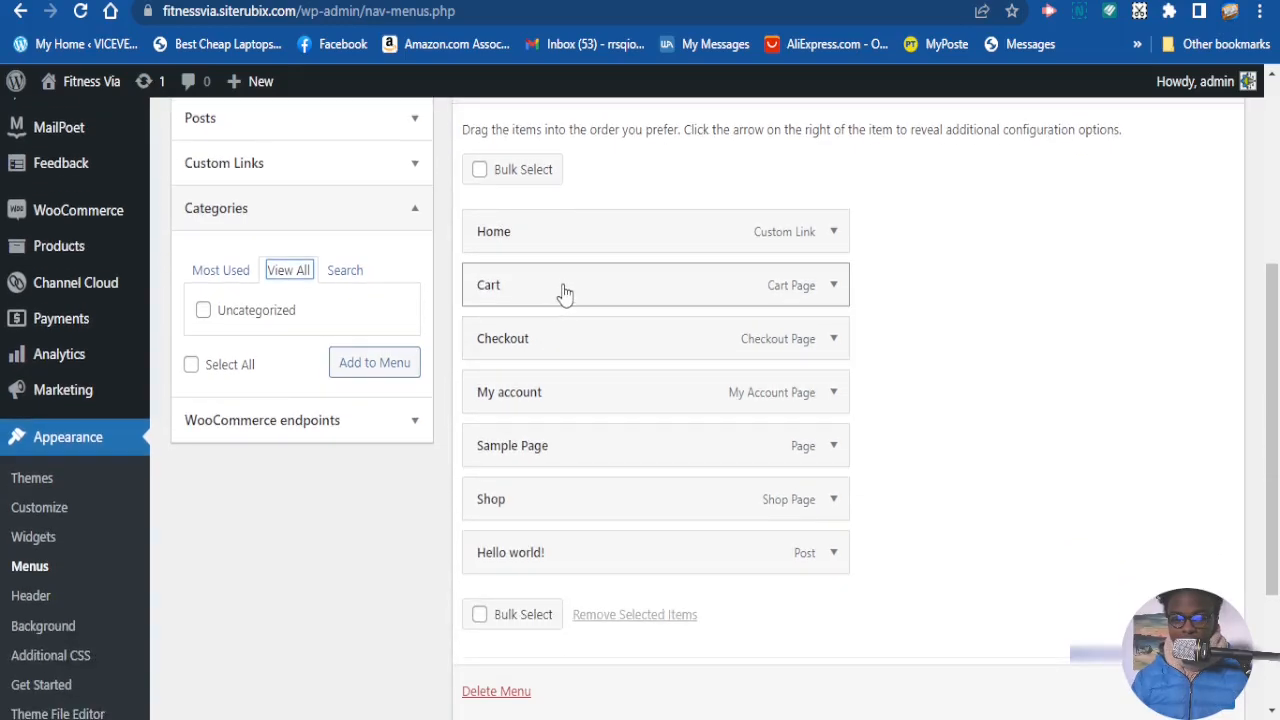
{"action": "left_click_drag", "start_coordinate": [598, 298], "coordinate": [563, 558]}
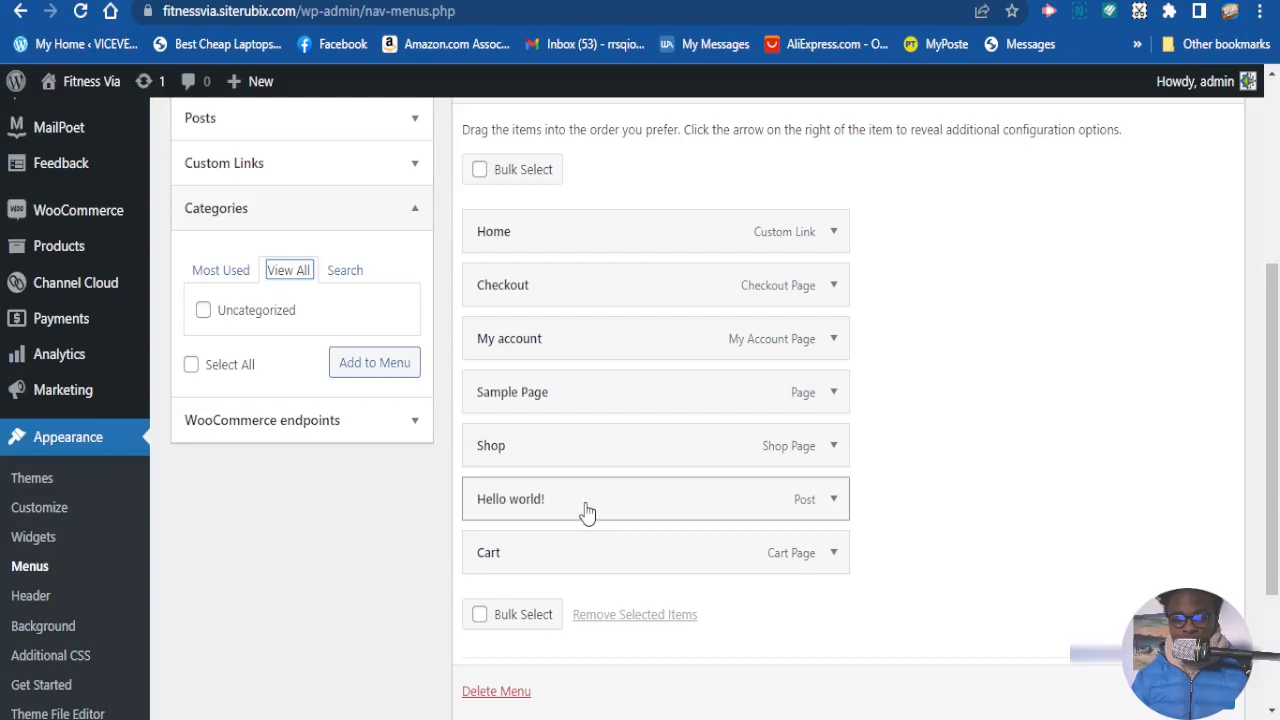
{"action": "left_click_drag", "start_coordinate": [588, 511], "coordinate": [584, 290]}
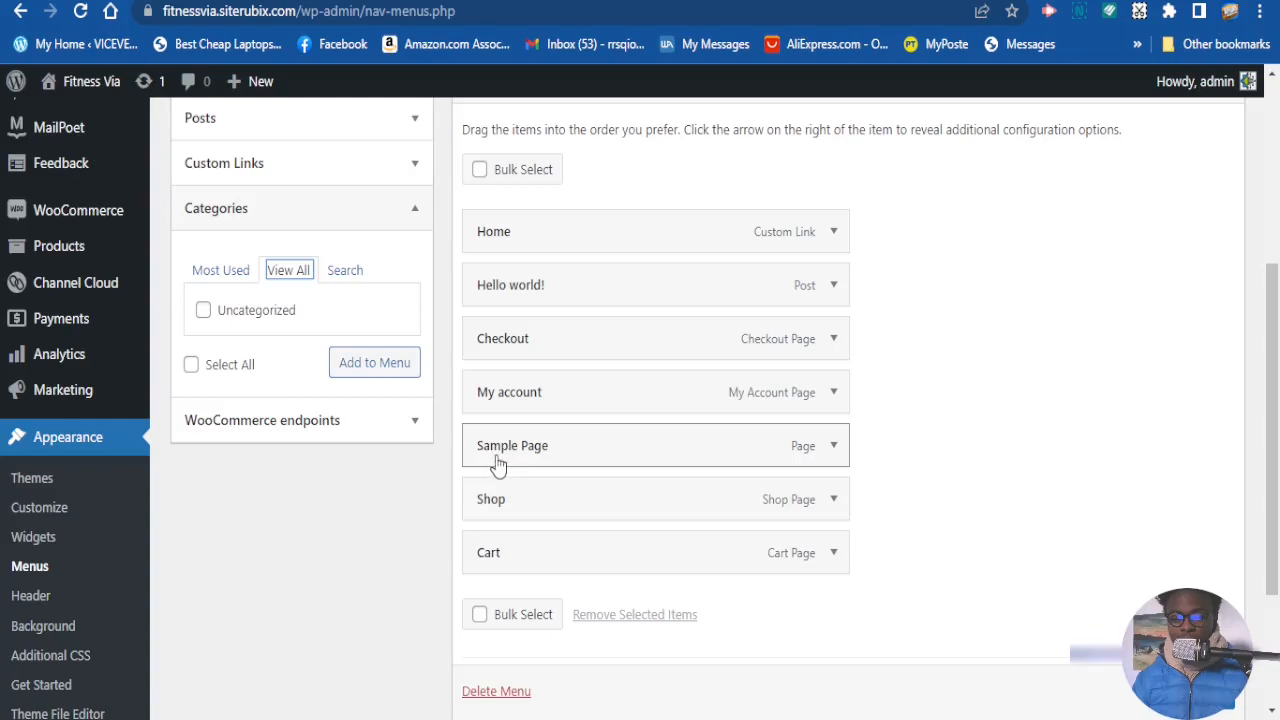
Step: Nest Shop and Cart under Sample Page as sub items
{"action": "left_click_drag", "start_coordinate": [554, 517], "coordinate": [588, 562]}
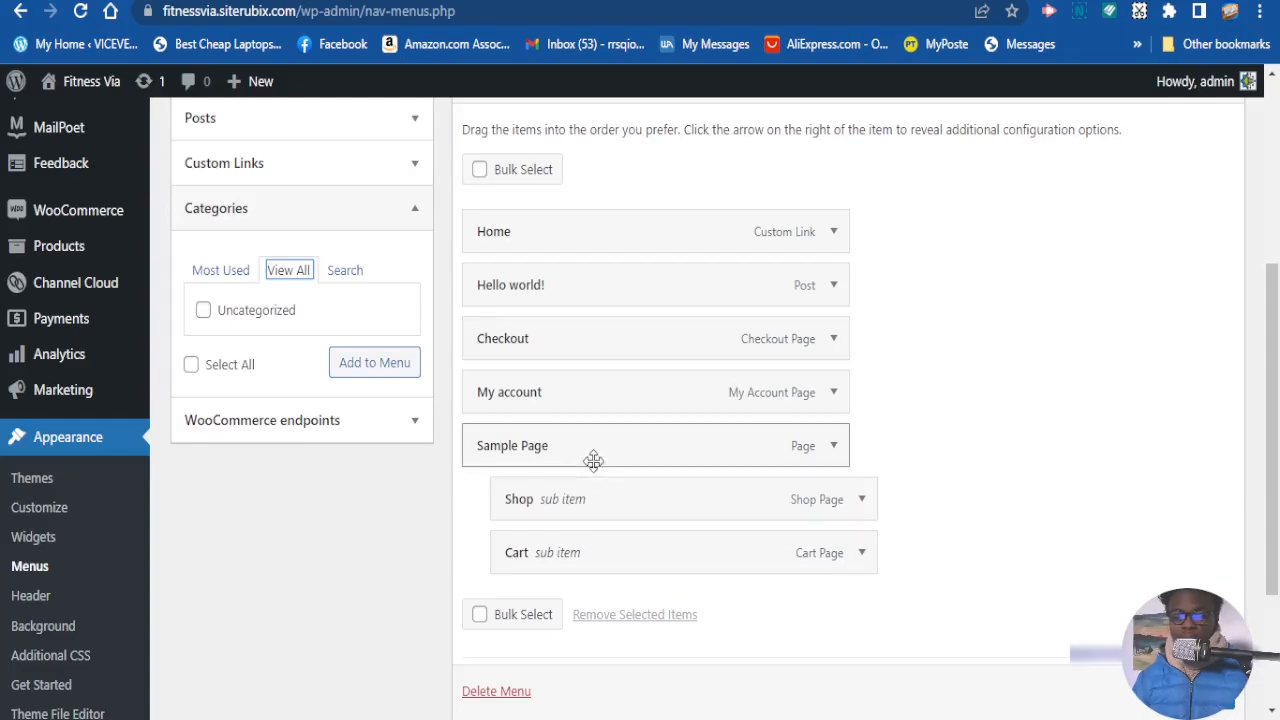
{"action": "scroll", "coordinate": [600, 545], "scroll_direction": "down", "scroll_amount": 1}
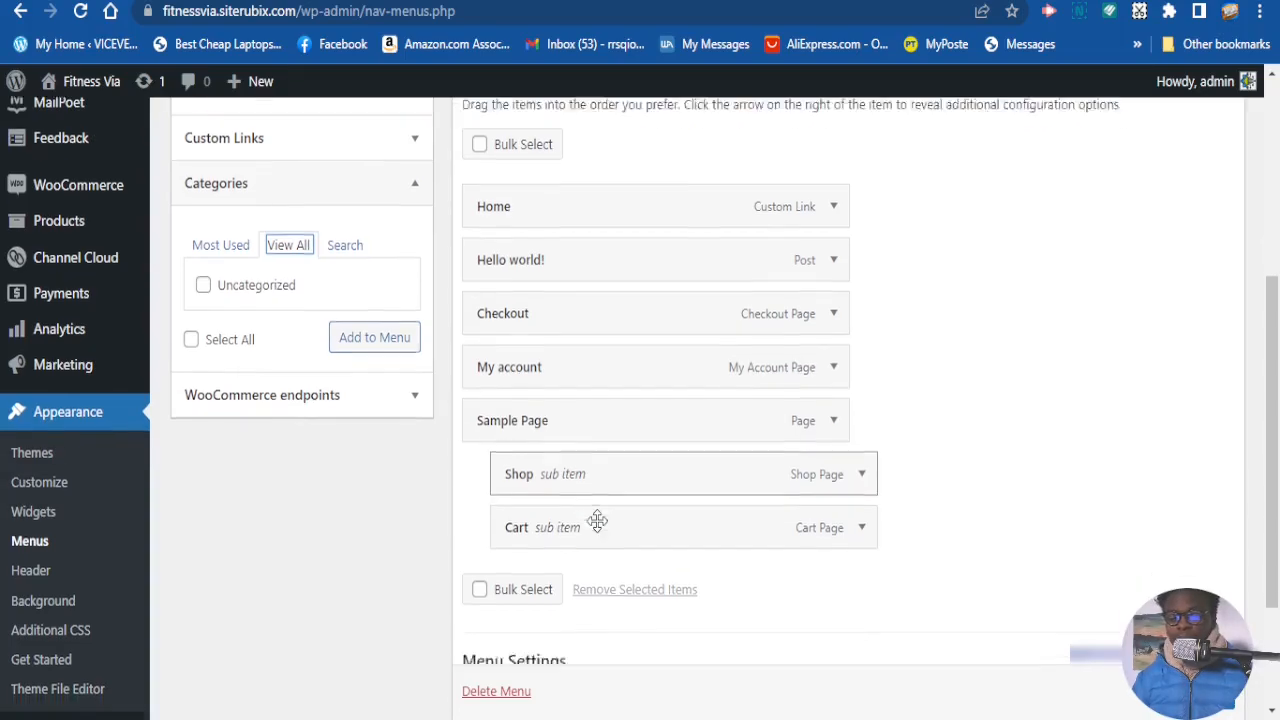
{"action": "scroll", "coordinate": [565, 300], "scroll_direction": "up", "scroll_amount": 1}
Step: Set the menu's display location to Primary Menu
{"action": "scroll", "coordinate": [675, 385], "scroll_direction": "down", "scroll_amount": 2}
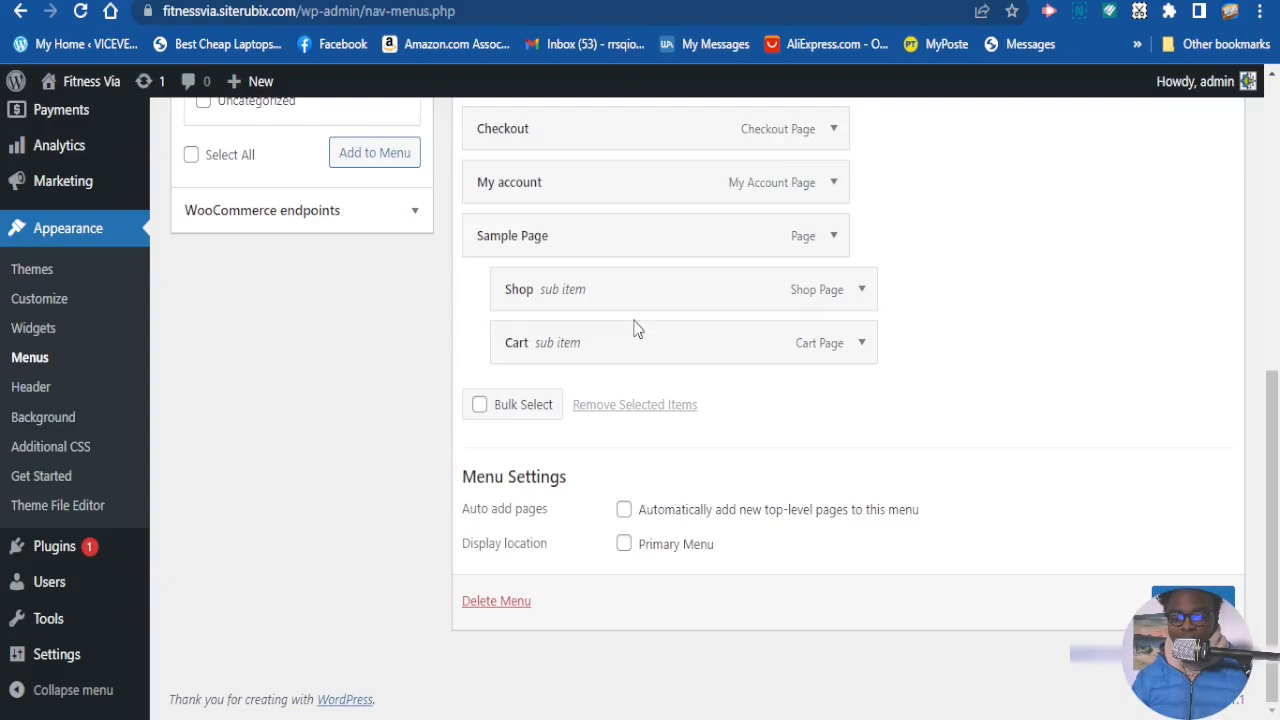
{"action": "scroll", "coordinate": [605, 310], "scroll_direction": "up", "scroll_amount": 4}
{"action": "scroll", "coordinate": [622, 324], "scroll_direction": "down", "scroll_amount": 4}
{"action": "left_click", "coordinate": [624, 545]}
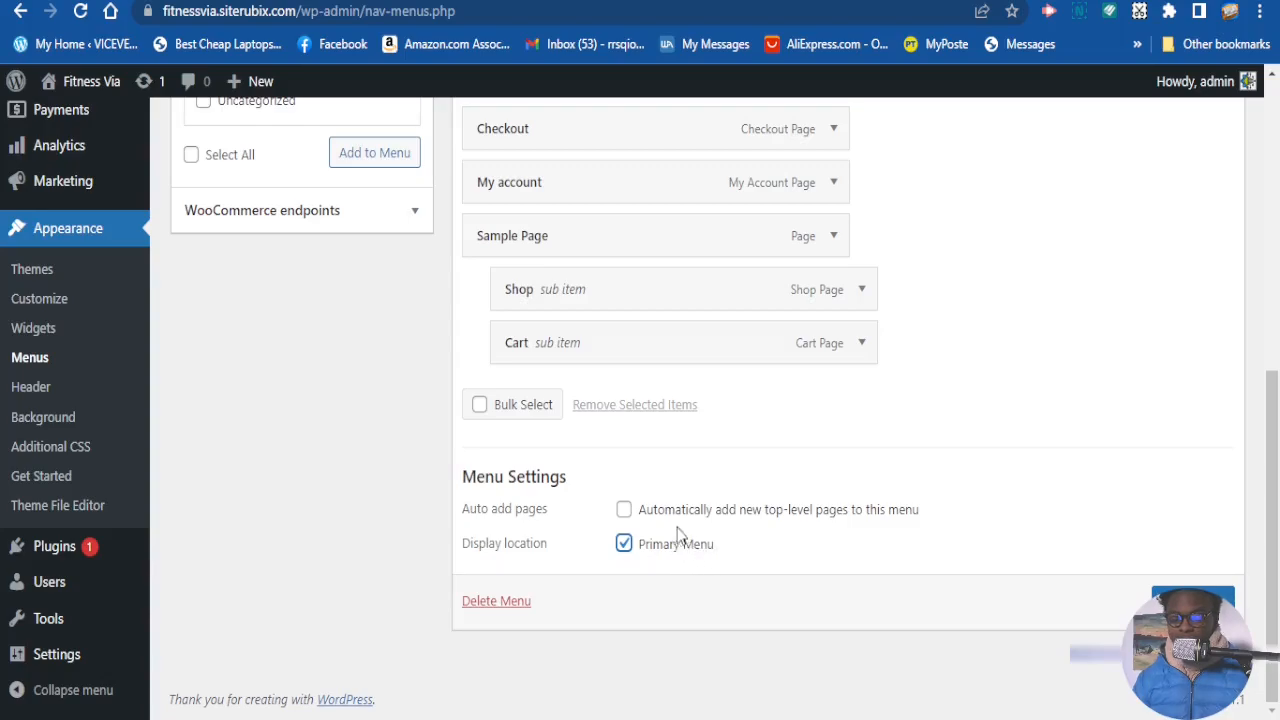
Step: Check the arranged menu structure and save the Main Menu
{"action": "scroll", "coordinate": [675, 537], "scroll_direction": "up", "scroll_amount": 4}
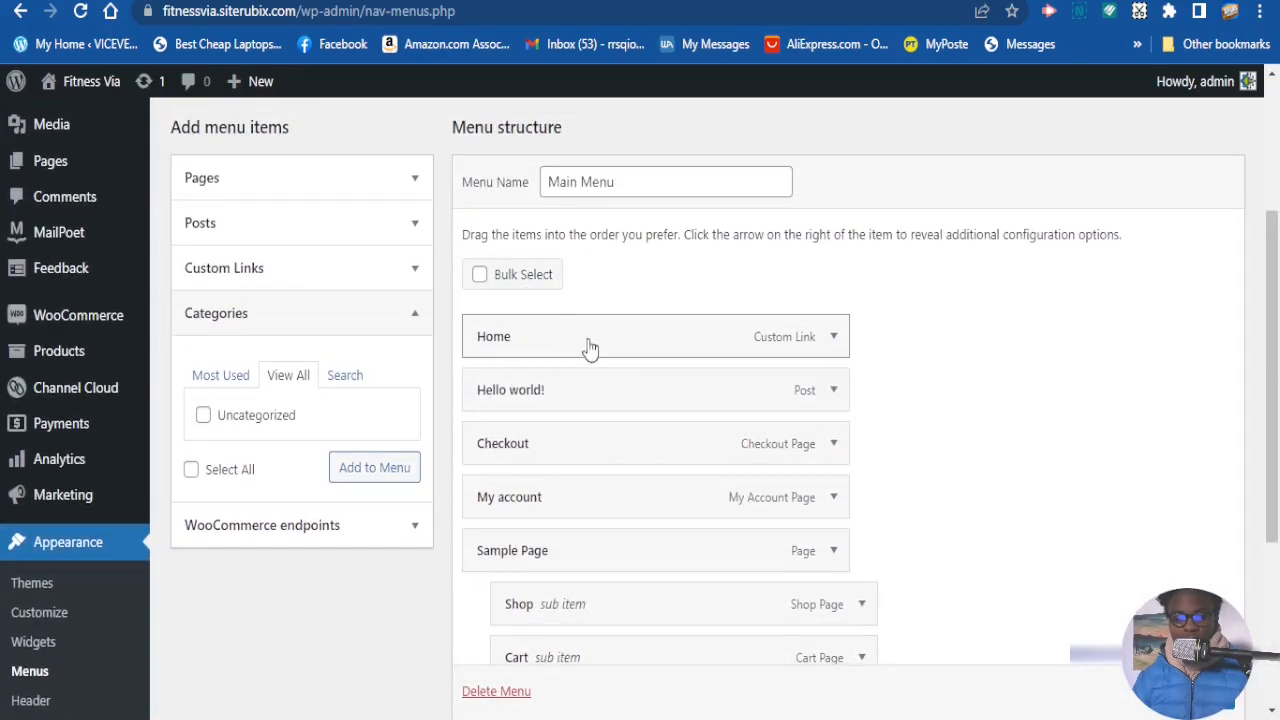
{"action": "scroll", "coordinate": [686, 555], "scroll_direction": "down", "scroll_amount": 1}
{"action": "scroll", "coordinate": [686, 557], "scroll_direction": "up", "scroll_amount": 2}
{"action": "scroll", "coordinate": [1063, 486], "scroll_direction": "down", "scroll_amount": 3}
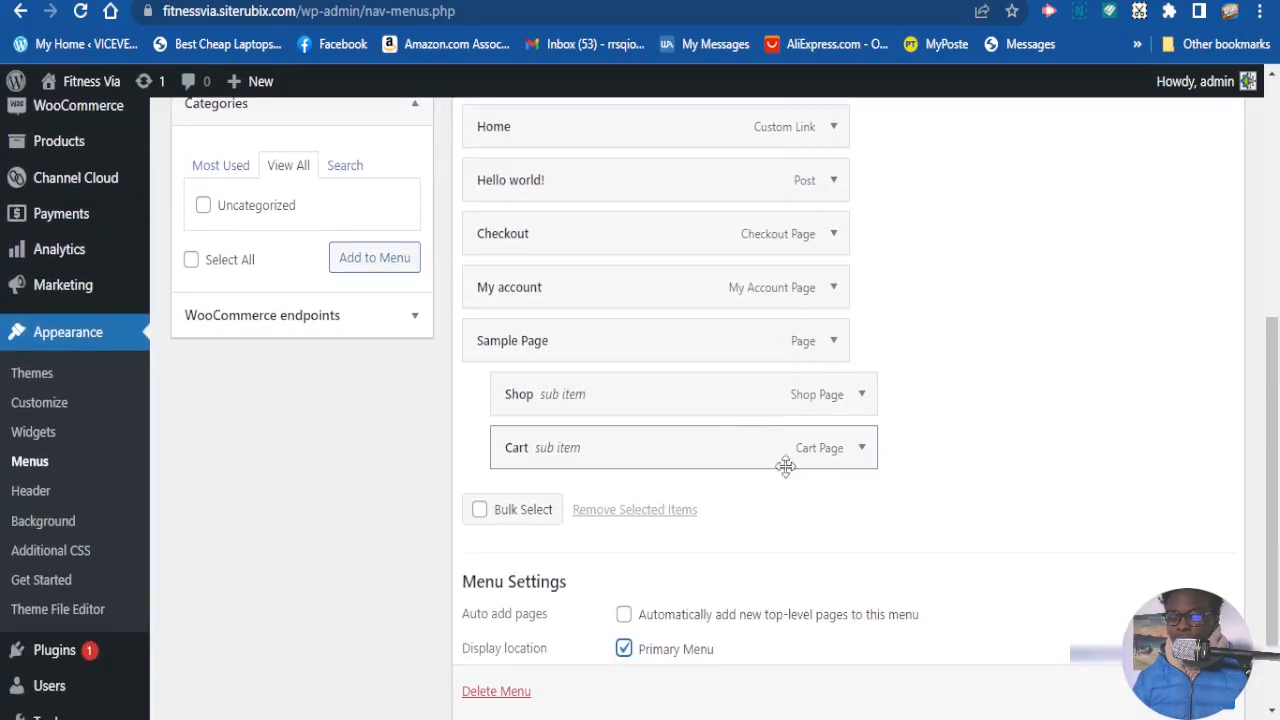
{"action": "scroll", "coordinate": [1104, 620], "scroll_direction": "down", "scroll_amount": 1}
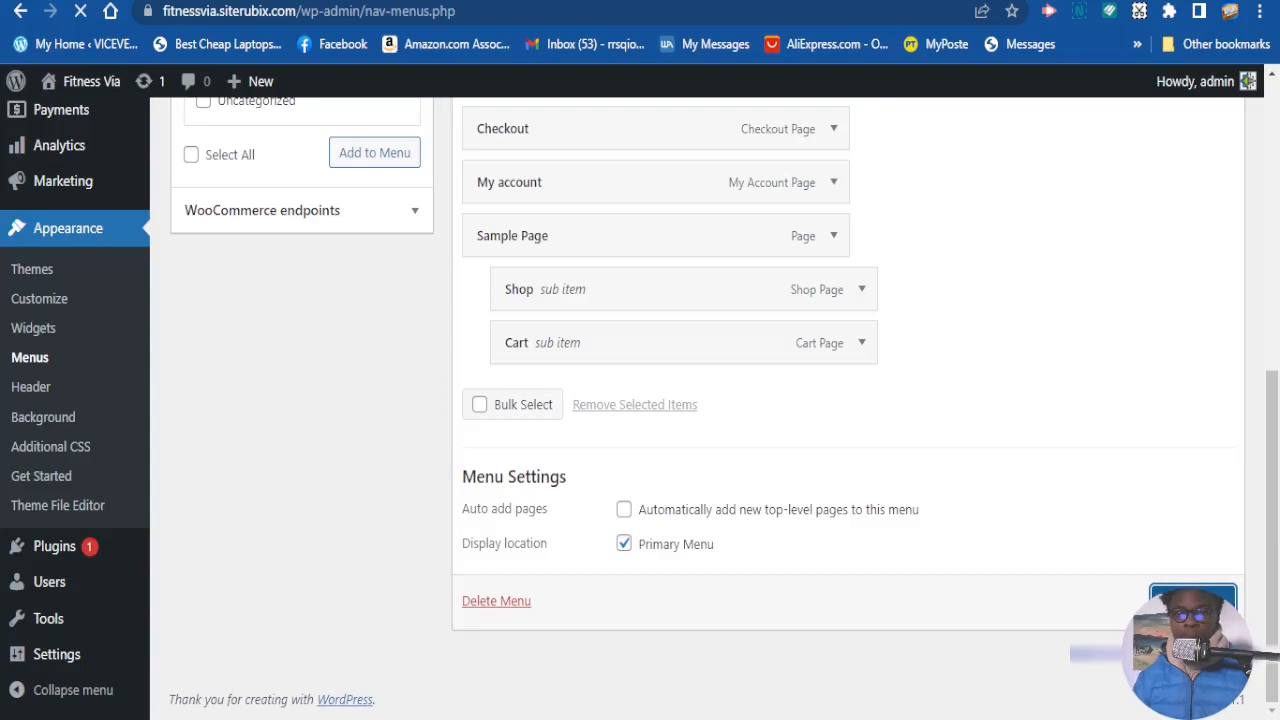
{"action": "scroll", "coordinate": [985, 617], "scroll_direction": "down", "scroll_amount": 2}
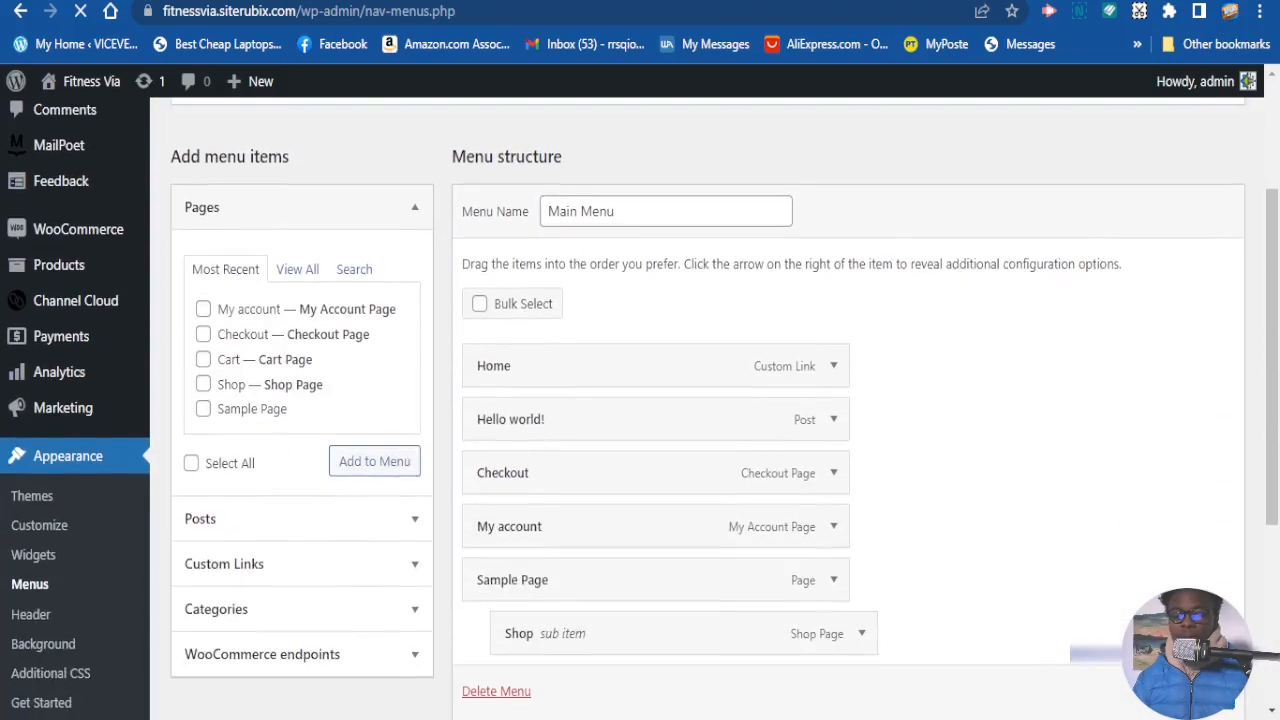
Step: Review the saved menu structure, then visit the live Fitness Via site and check its navigation bar, including the sub items under Sample Page
{"action": "scroll", "coordinate": [898, 567], "scroll_direction": "down", "scroll_amount": 3}
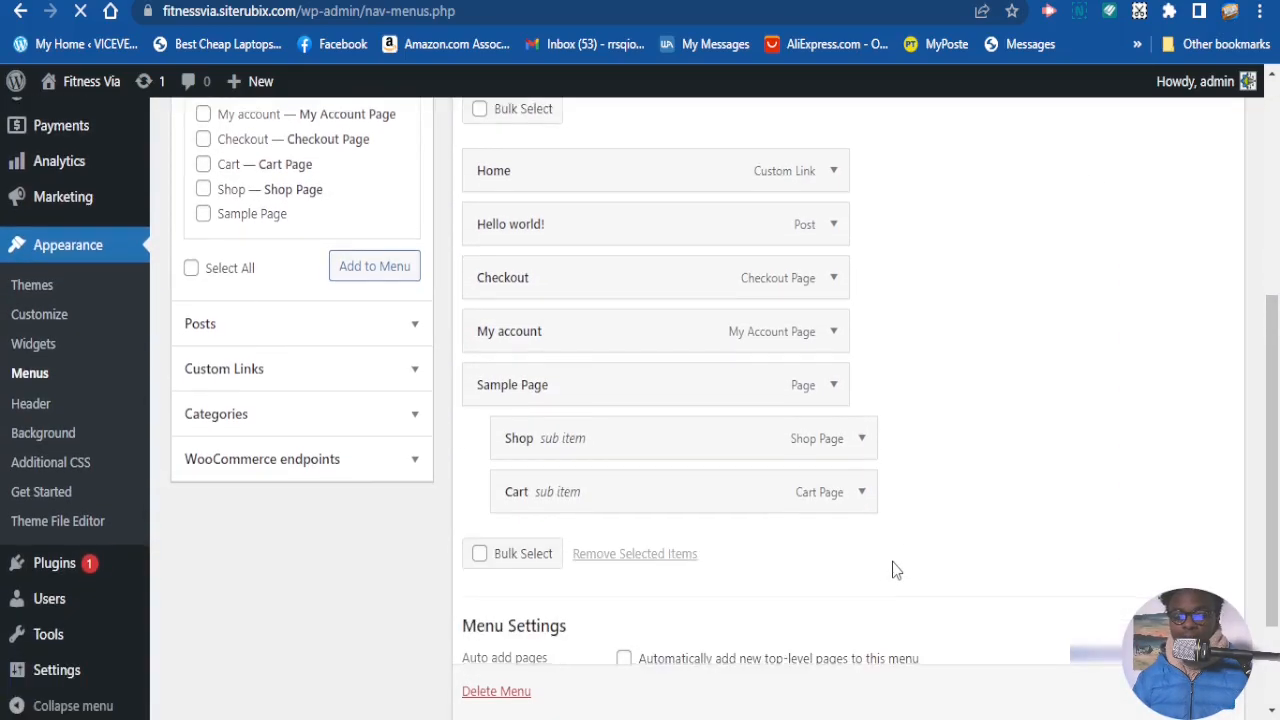
{"action": "scroll", "coordinate": [878, 554], "scroll_direction": "up", "scroll_amount": 5}
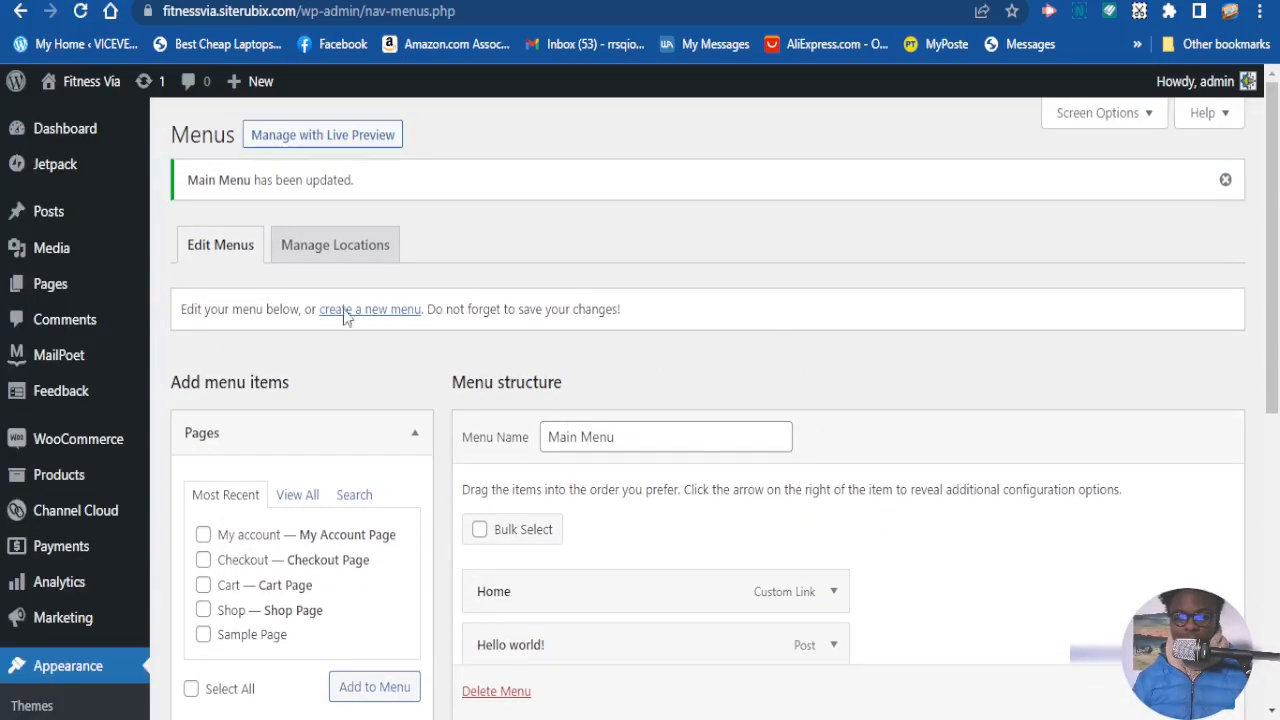
{"action": "mouse_move", "coordinate": [42, 86]}
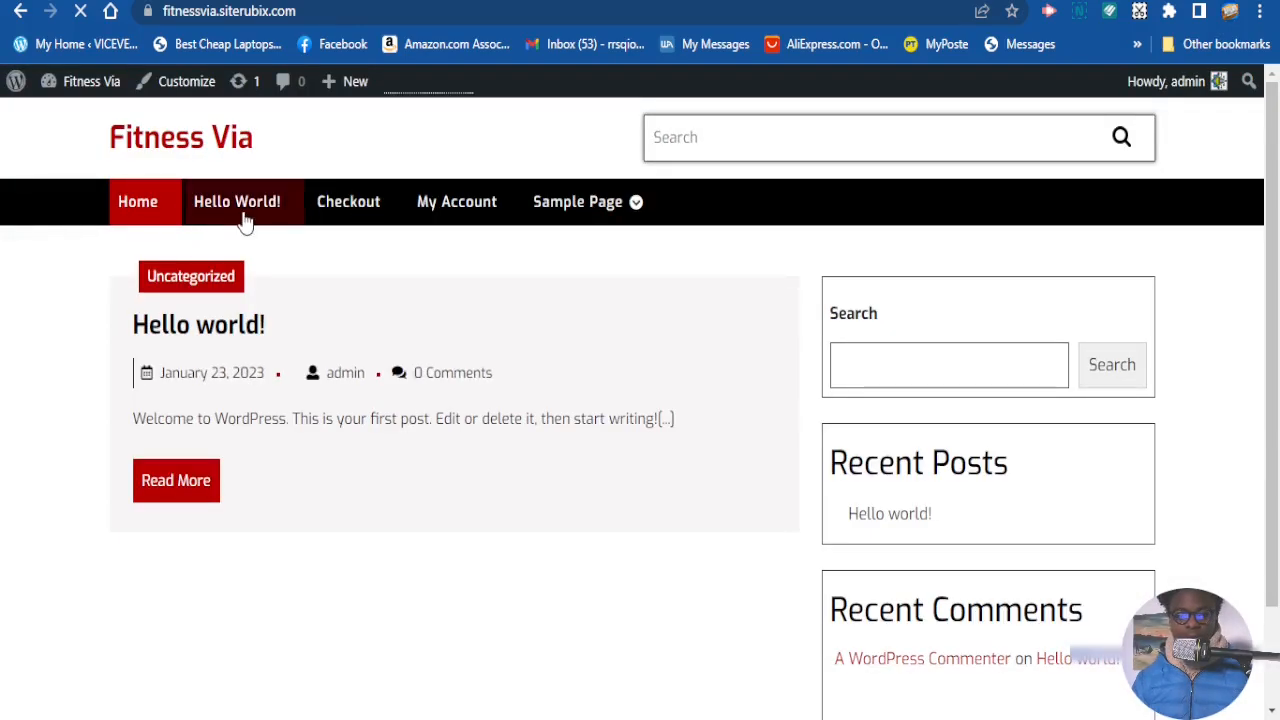
{"action": "mouse_move", "coordinate": [570, 212]}
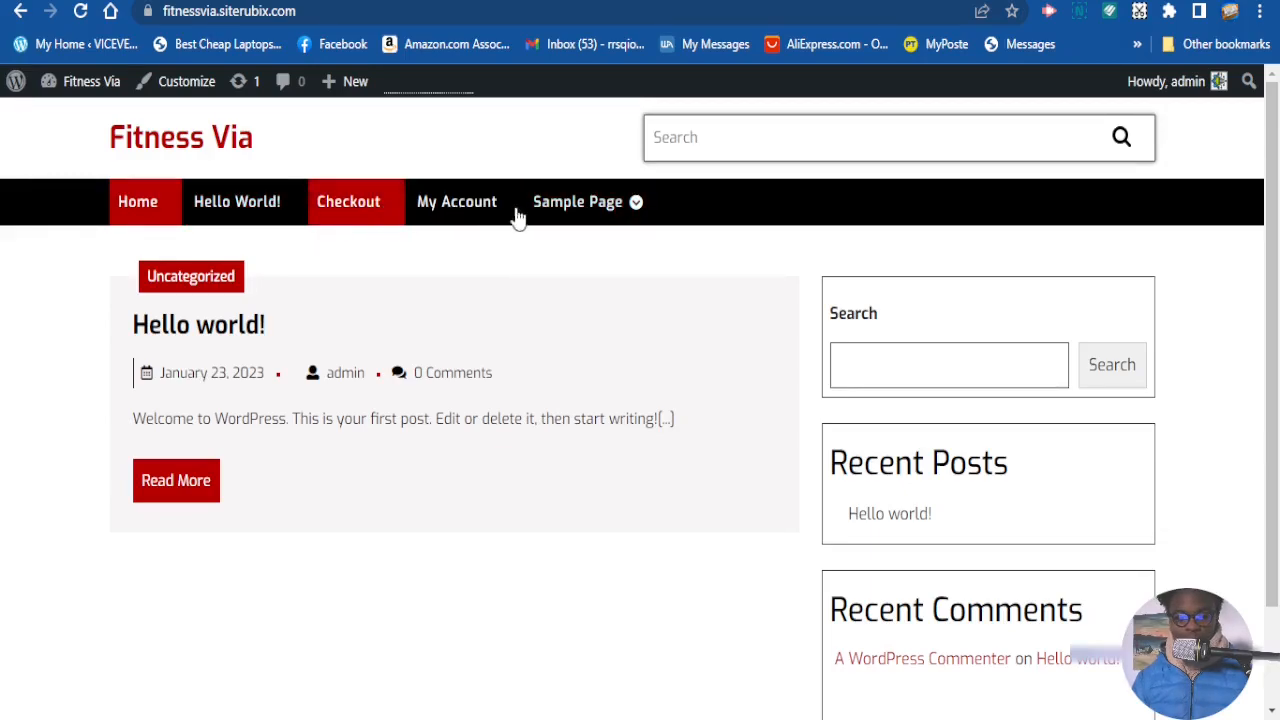
{"action": "mouse_move", "coordinate": [631, 214]}
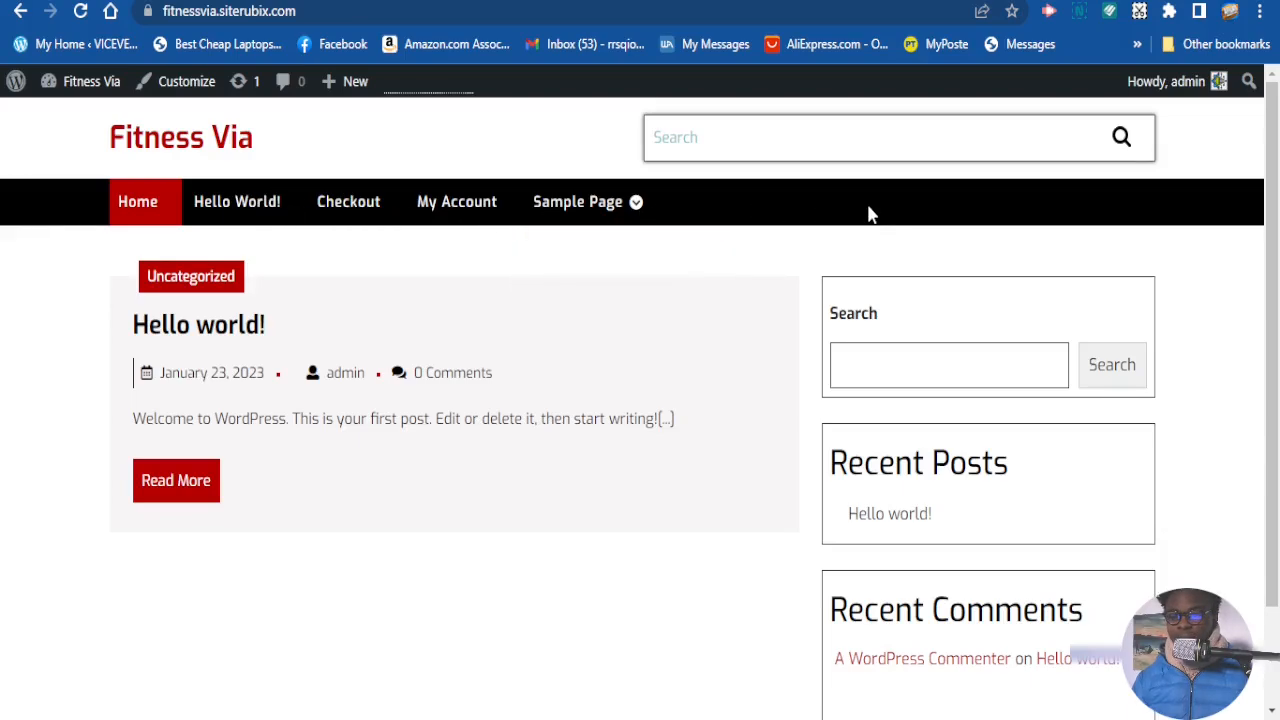
{"action": "scroll", "coordinate": [850, 238], "scroll_direction": "up", "scroll_amount": 2}
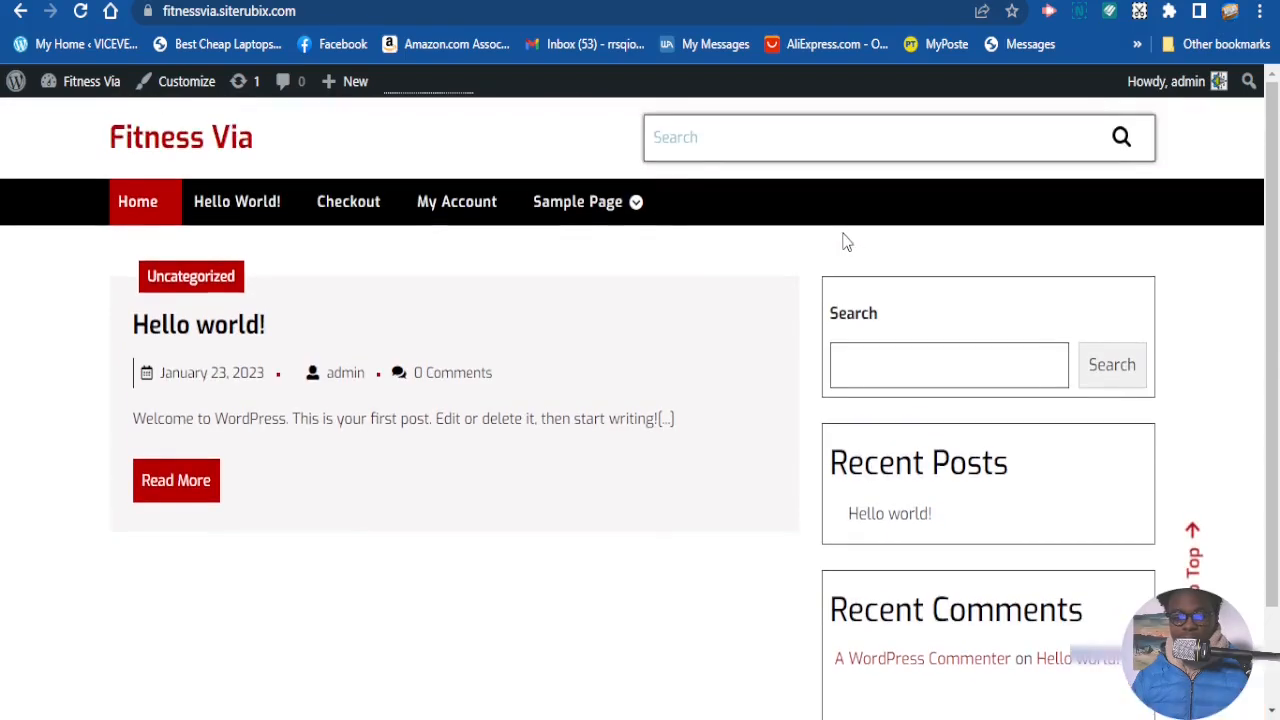
{"action": "mouse_move", "coordinate": [580, 214]}
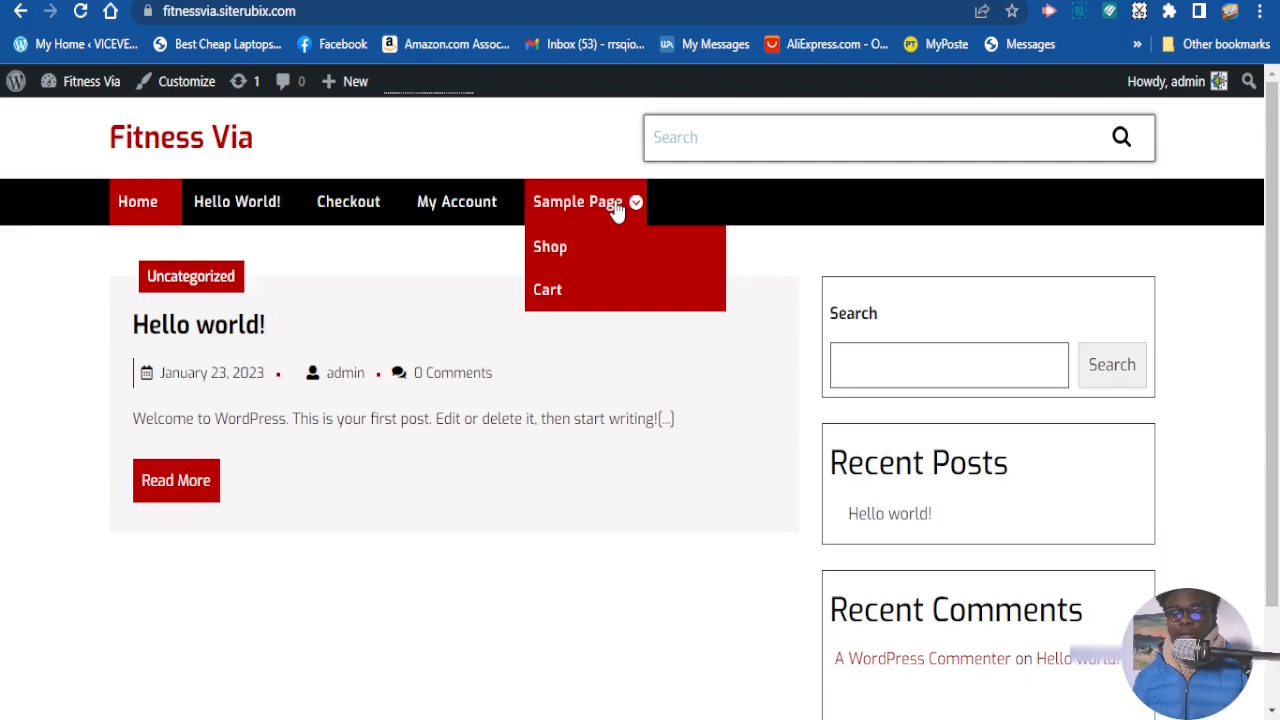
Step: Return from the live Fitness Via homepage to the site's WordPress admin area
{"action": "mouse_move", "coordinate": [90, 86]}
{"action": "left_click", "coordinate": [68, 204]}
{"action": "scroll", "coordinate": [780, 205], "scroll_direction": "down", "scroll_amount": 1}
{"action": "scroll", "coordinate": [850, 260], "scroll_direction": "up", "scroll_amount": 1}
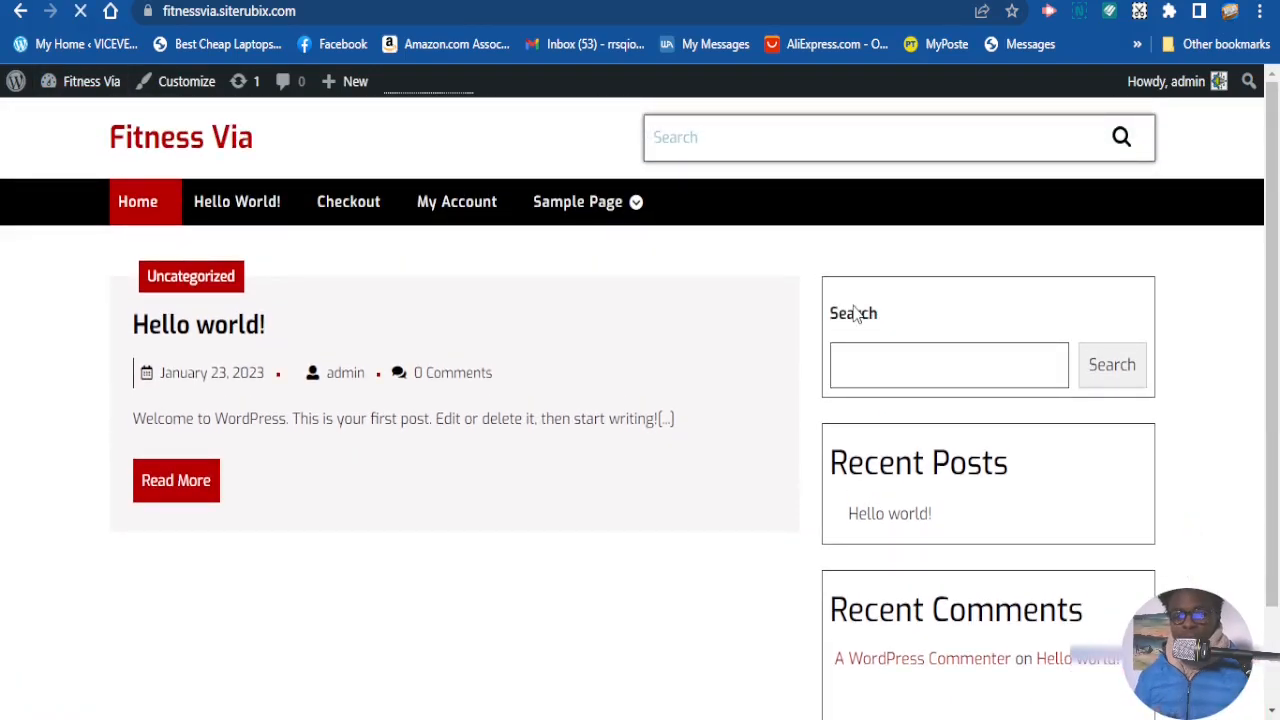